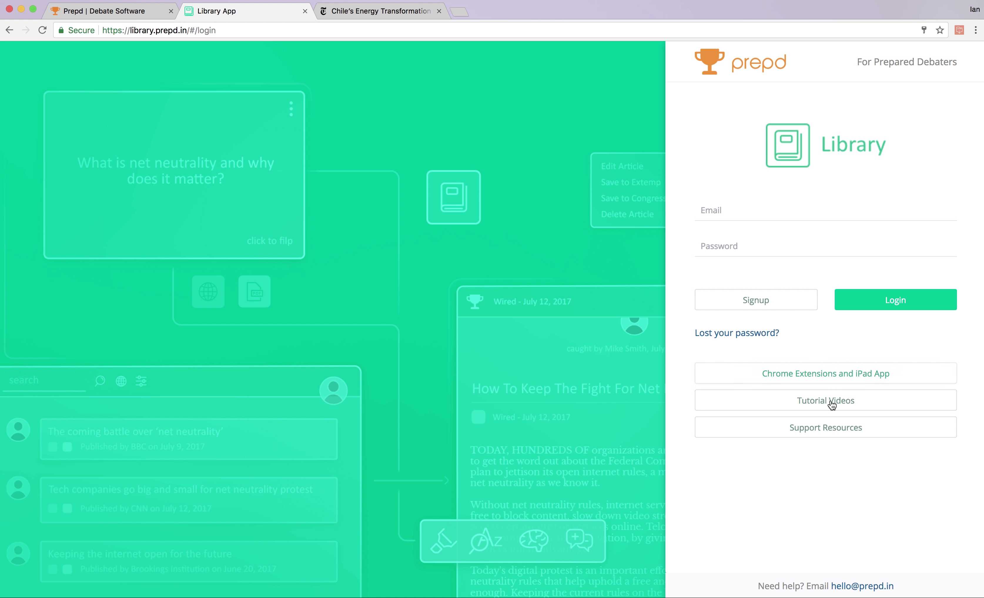
On the Library login page, show support resources and tutorial videos, then list Prepd's Chrome extensions and iPad apps.
click(832, 433)
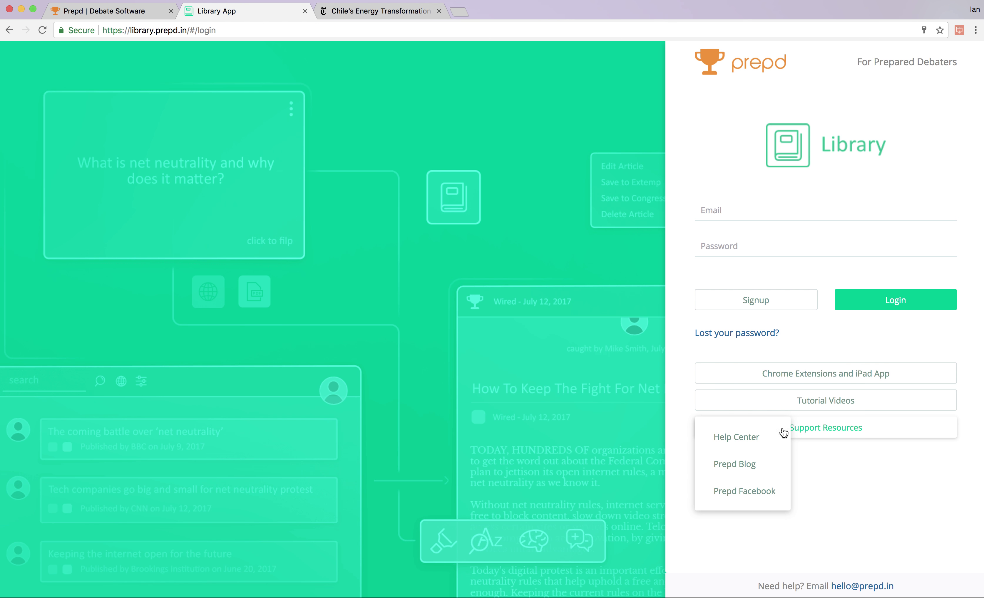
click(826, 404)
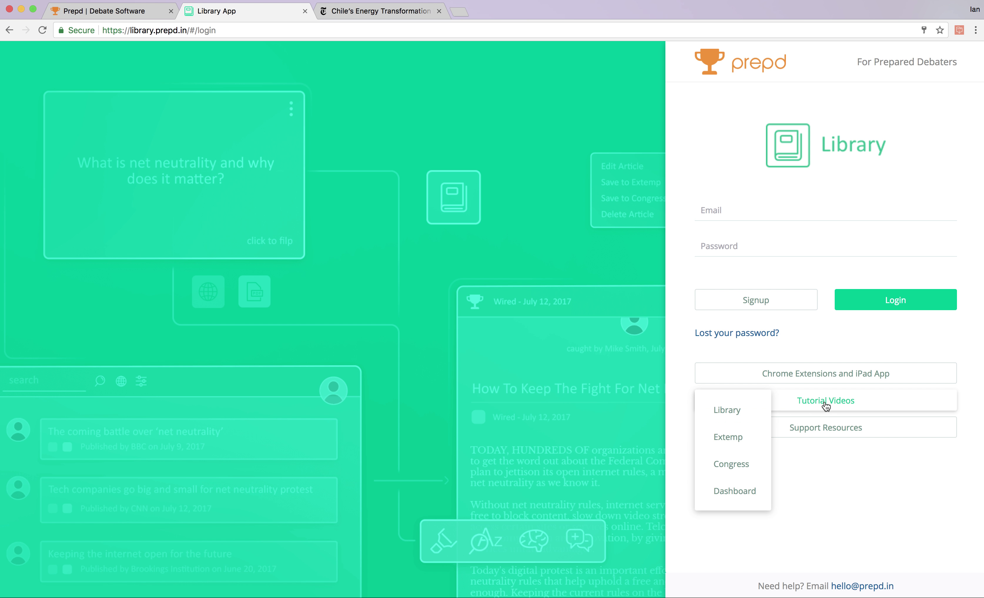
click(822, 378)
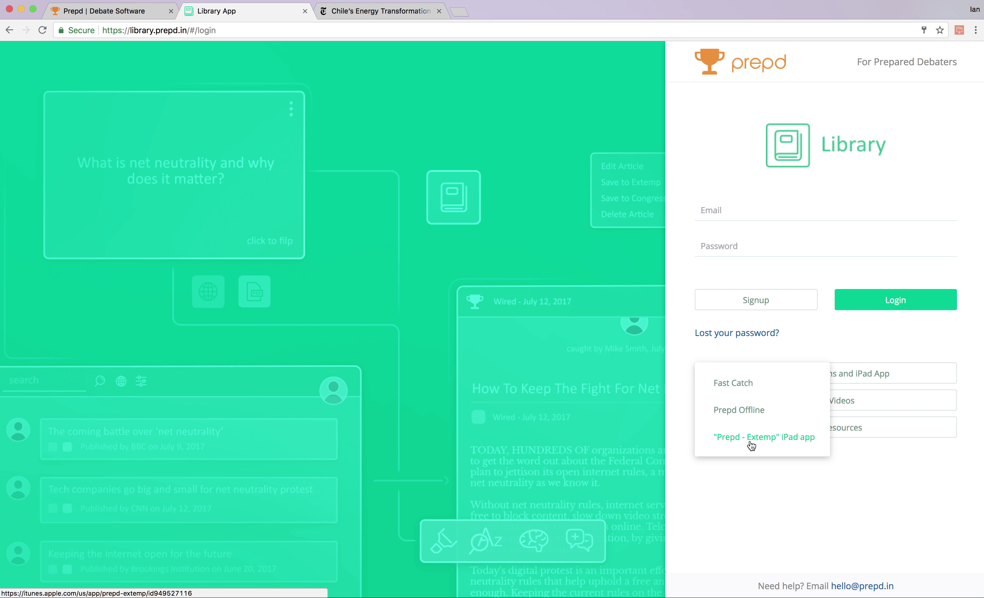
Add the Prepd Fast Catch extension to Chrome from its Web Store page and dismiss the installation notice.
click(733, 383)
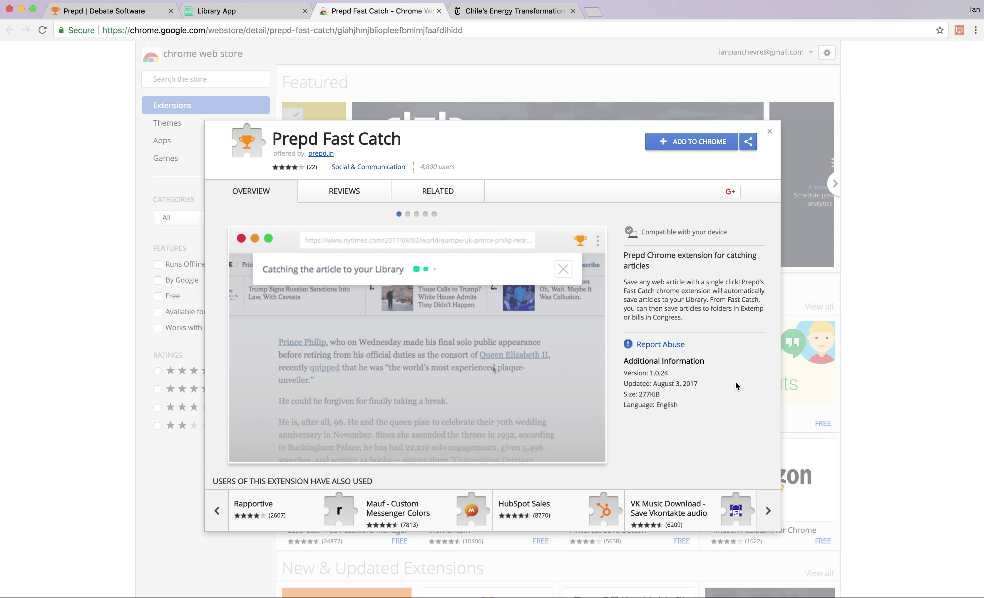
click(691, 146)
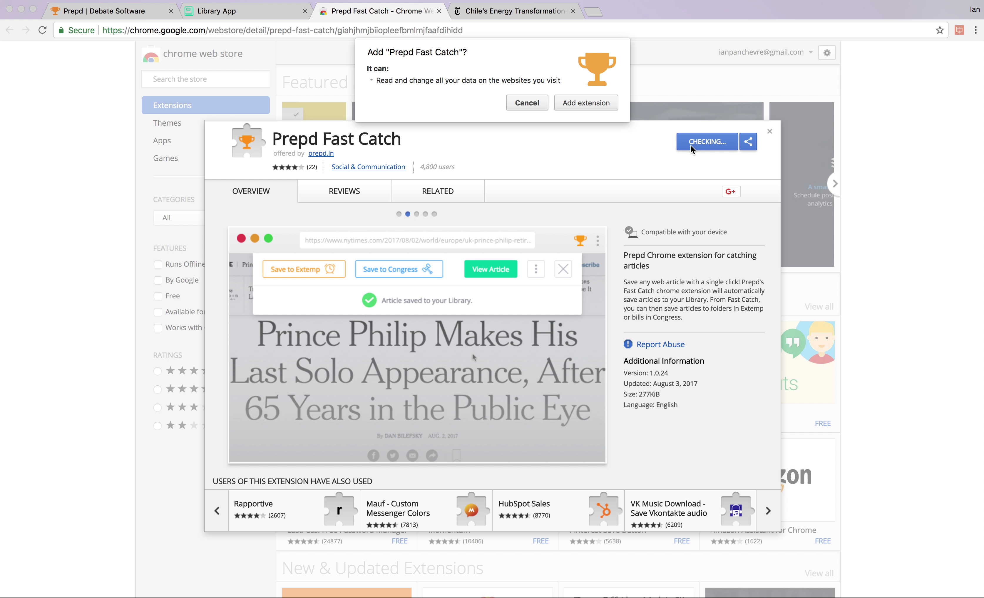
click(579, 104)
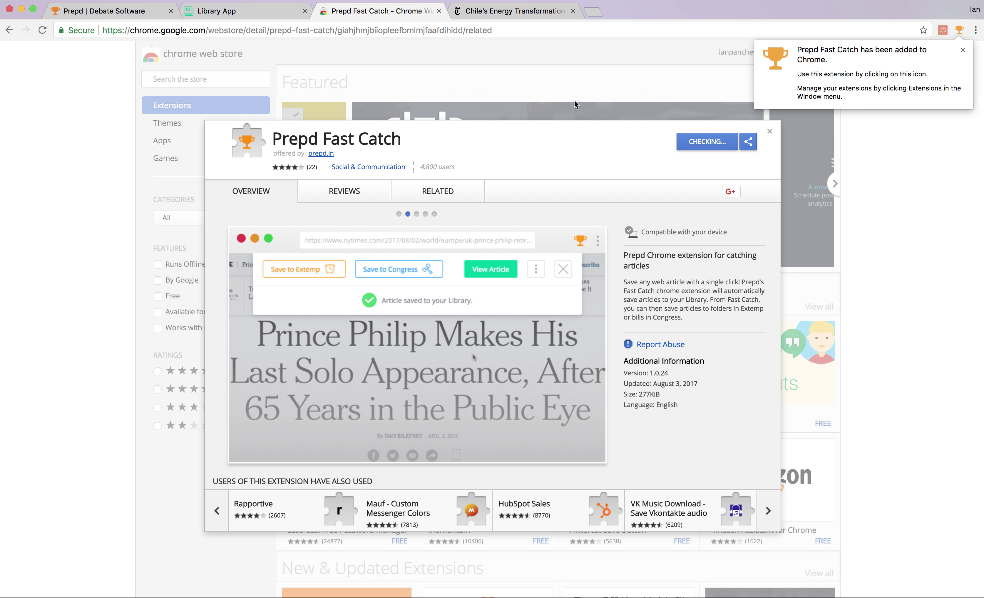
click(960, 32)
Close the Web Store tab and reload the NYT Chile energy article.
click(438, 11)
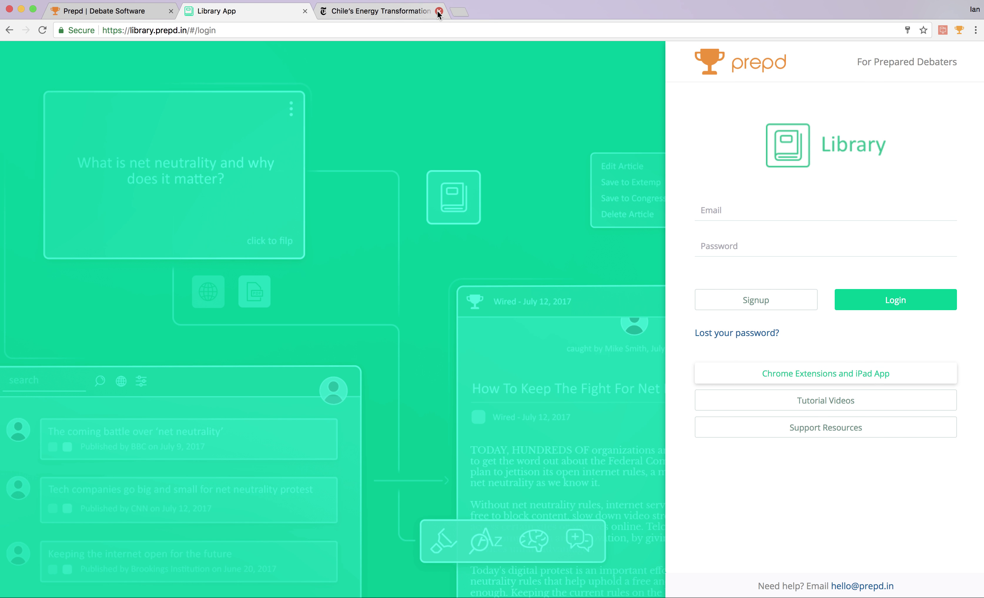
click(384, 12)
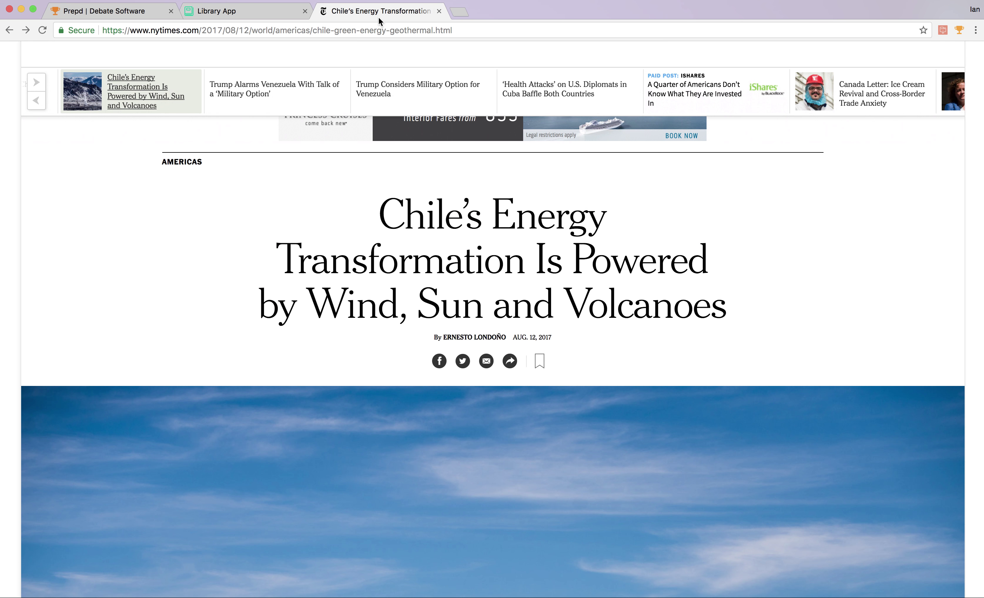
click(369, 31)
key(Return)
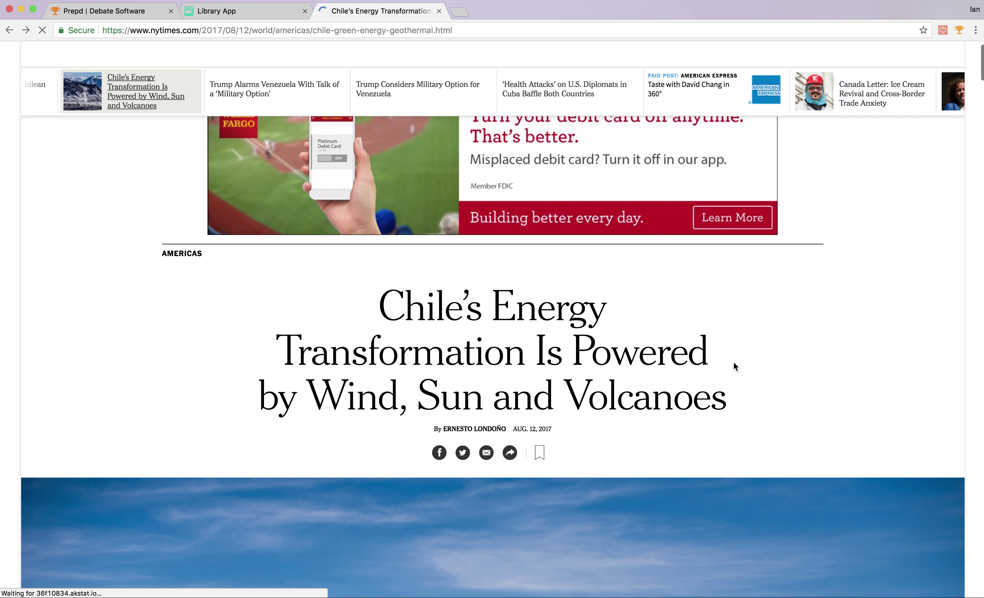
Log in to Fast Catch with the account email and password, re-entering the mistyped password.
click(959, 31)
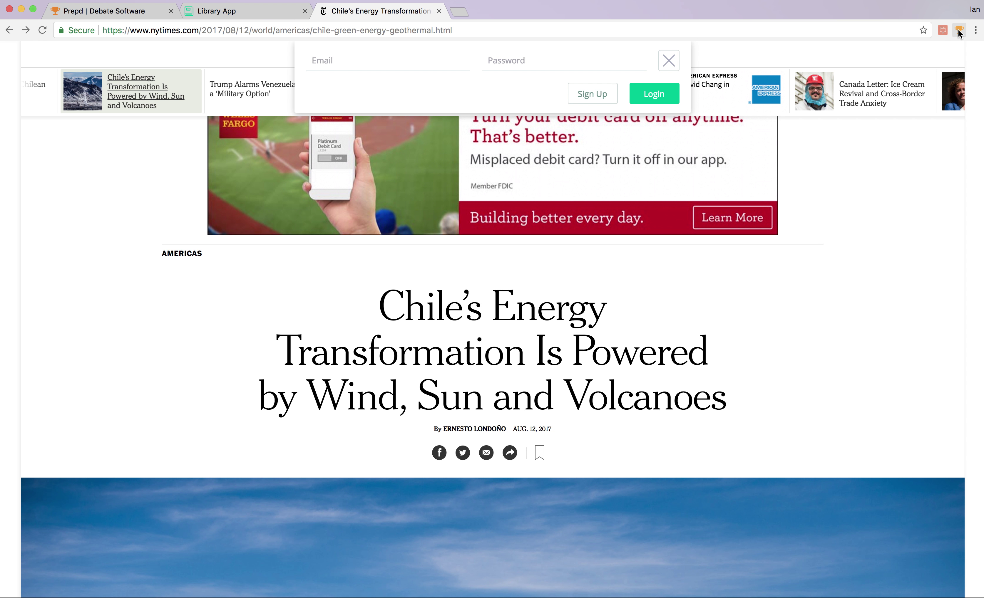
key(Tab)
text(********)
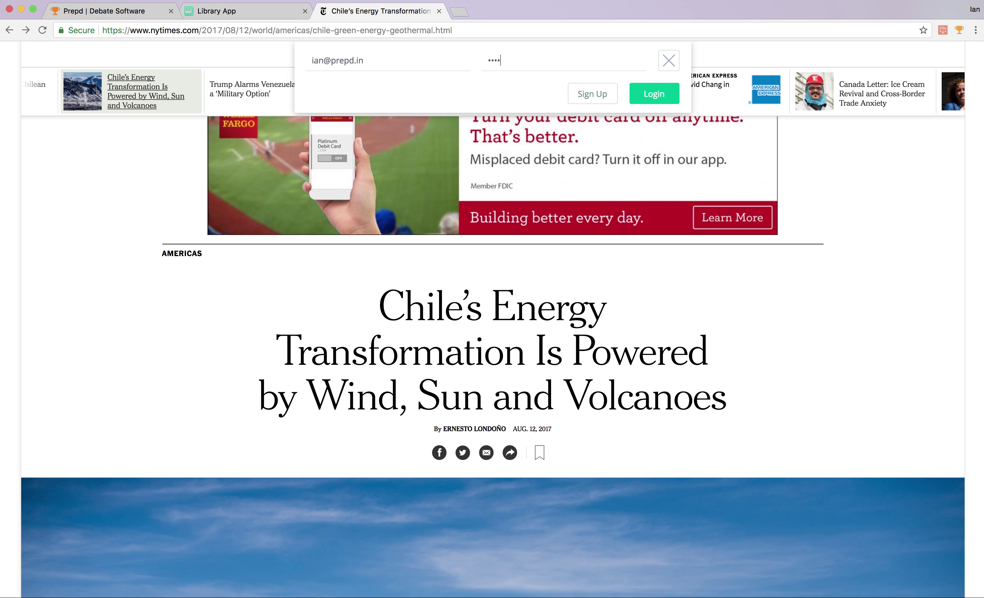
key(Return)
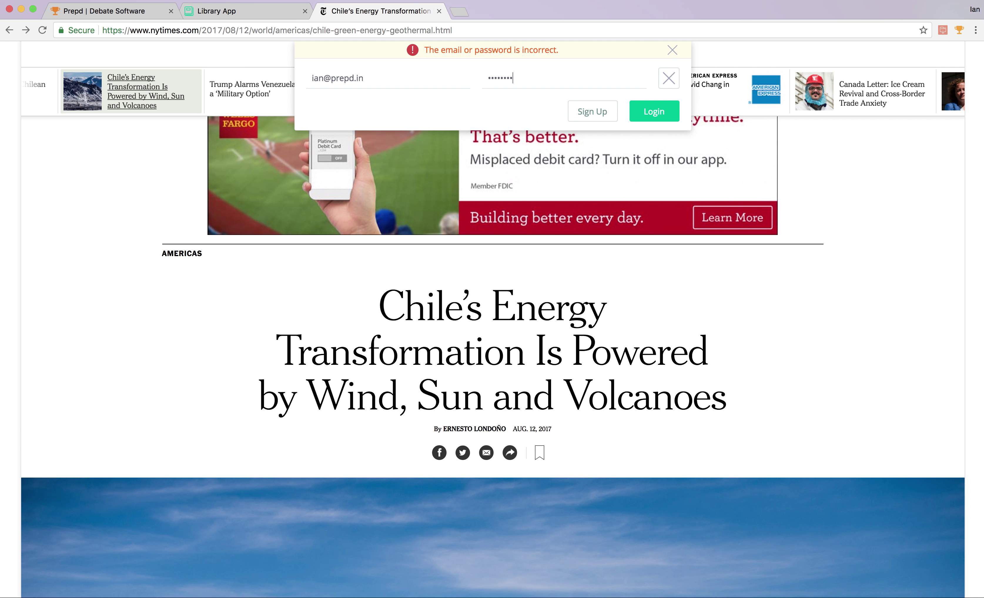
double_click(487, 89)
text(********)
click(662, 117)
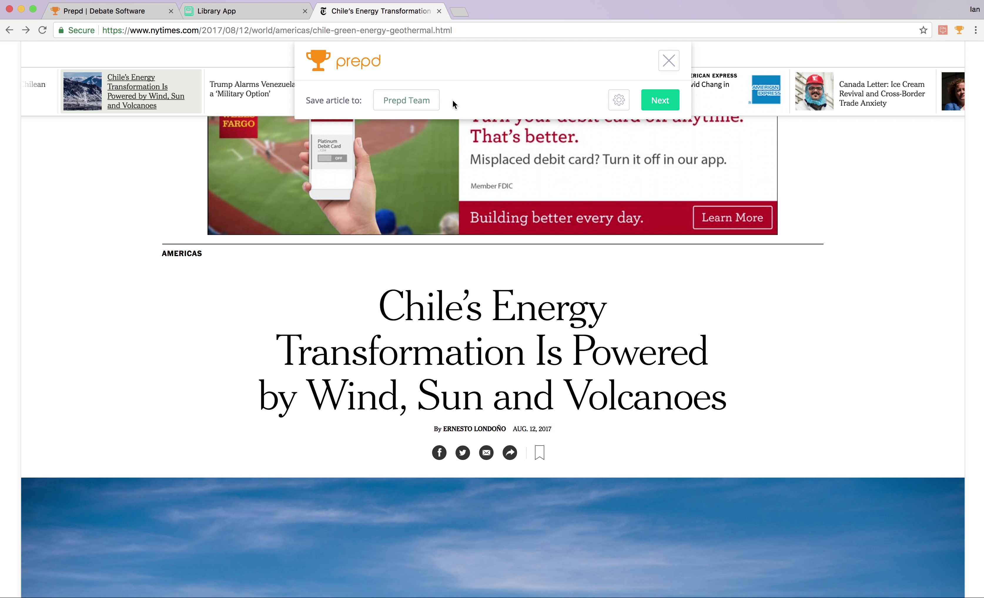
Keep Prepd Team as Fast Catch's save destination and show the extension's settings.
click(430, 99)
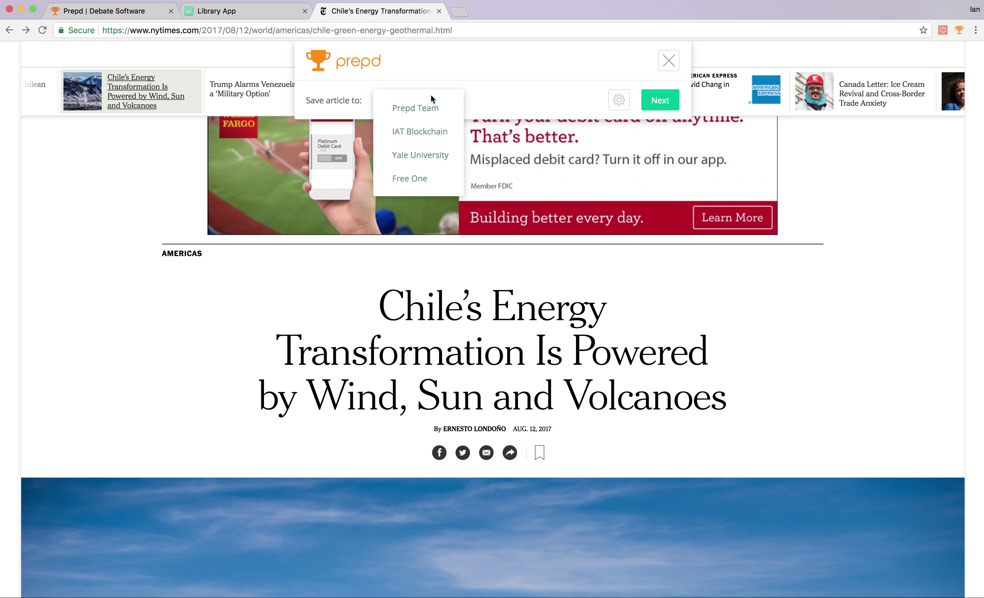
click(489, 94)
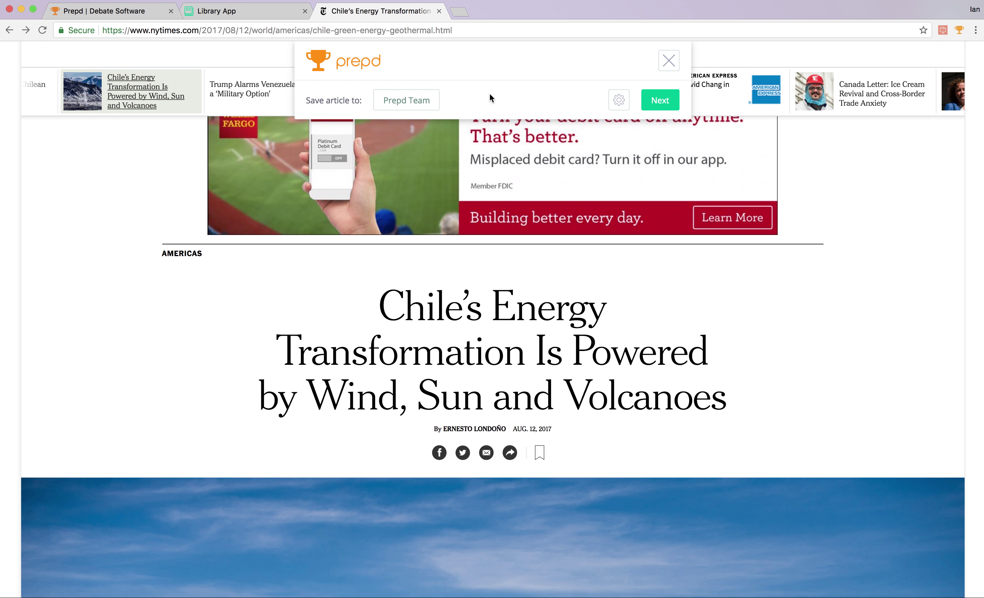
click(428, 101)
click(507, 90)
click(619, 101)
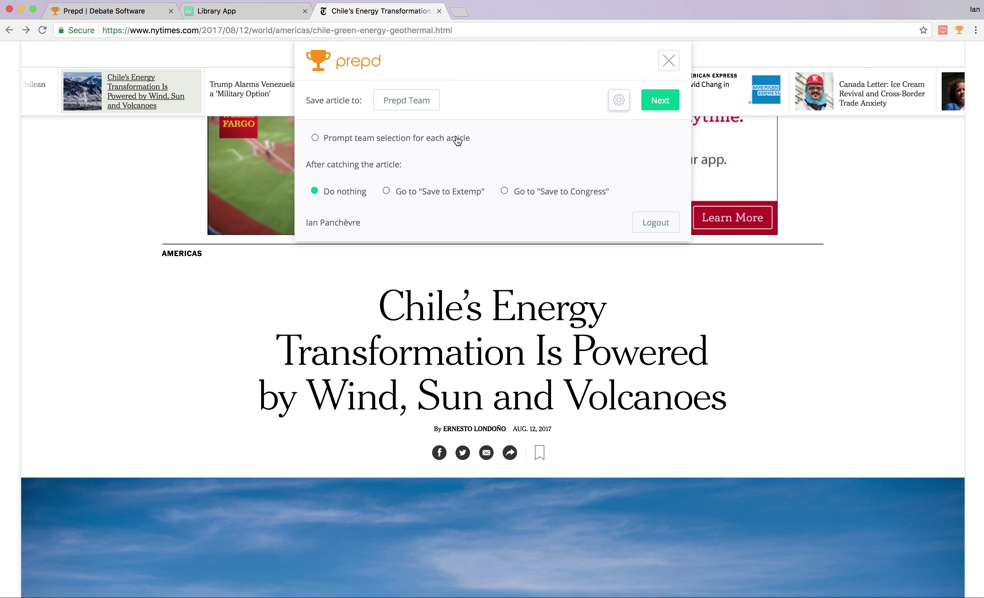
Leave the per-article team prompt turned off after toggling it on and off.
click(317, 137)
click(316, 139)
click(315, 141)
click(317, 142)
Set the after-catching action to Do nothing instead of Save to Extemp or Congress.
click(423, 197)
click(534, 195)
click(472, 196)
click(530, 195)
click(328, 198)
Catch the Chile energy article into the Prepd Library.
double_click(312, 221)
triple_click(312, 222)
click(343, 221)
click(660, 106)
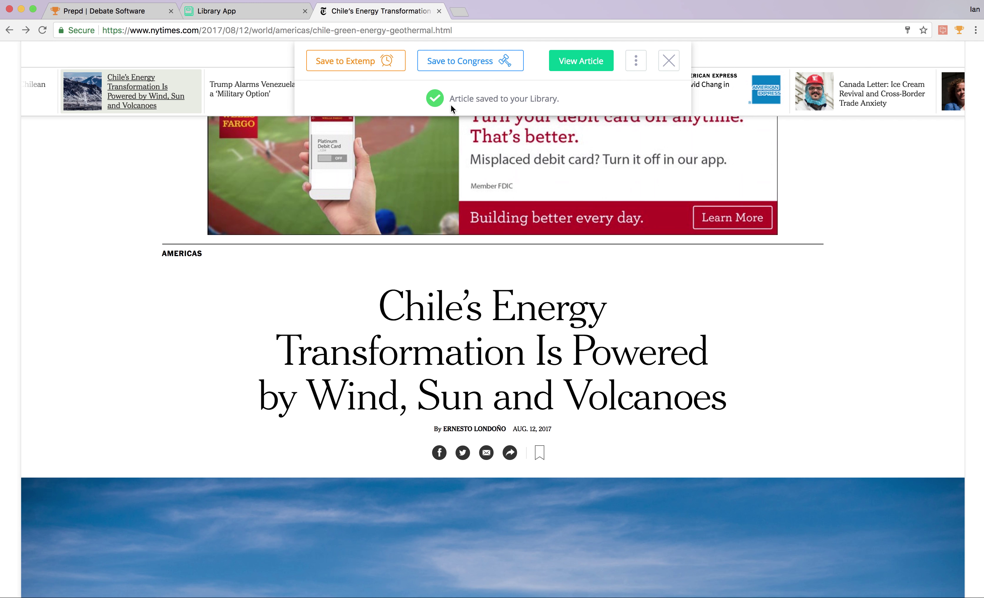
Open the Save to Extemp folder picker for the saved Chile article.
click(377, 70)
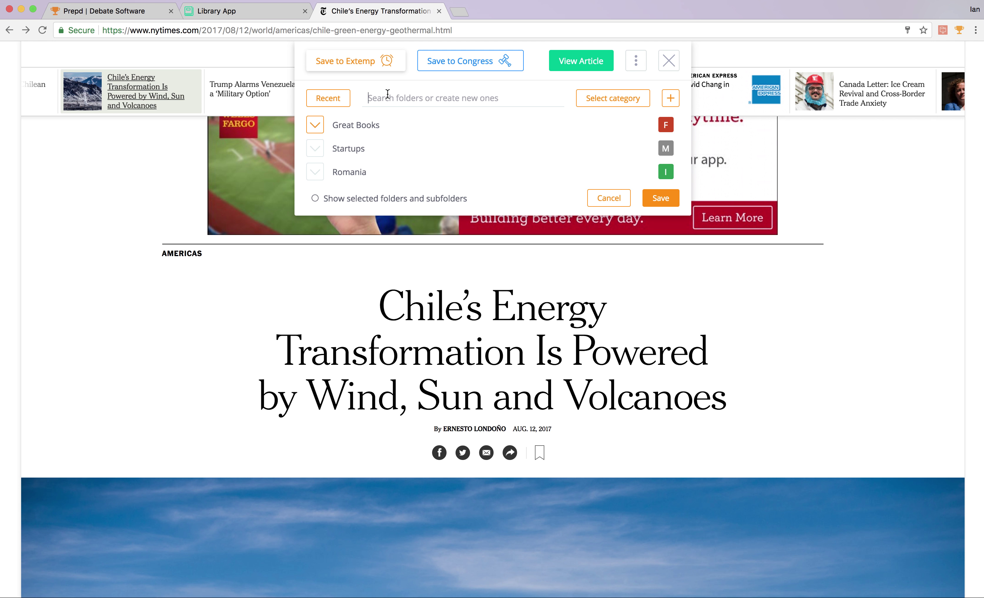
Create a new Extemp folder named Chile in the Foreign category.
text(Chile)
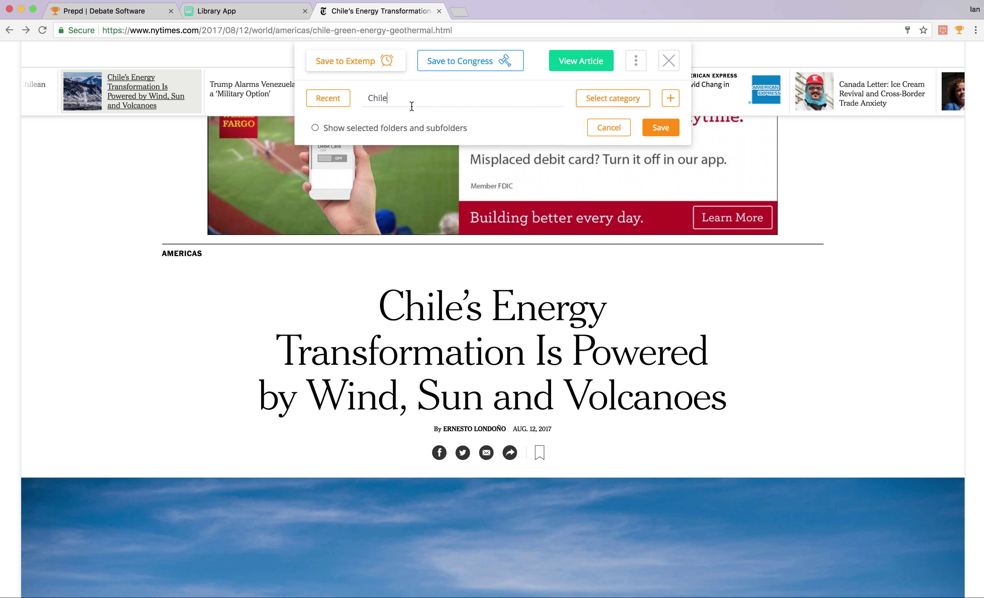
click(613, 94)
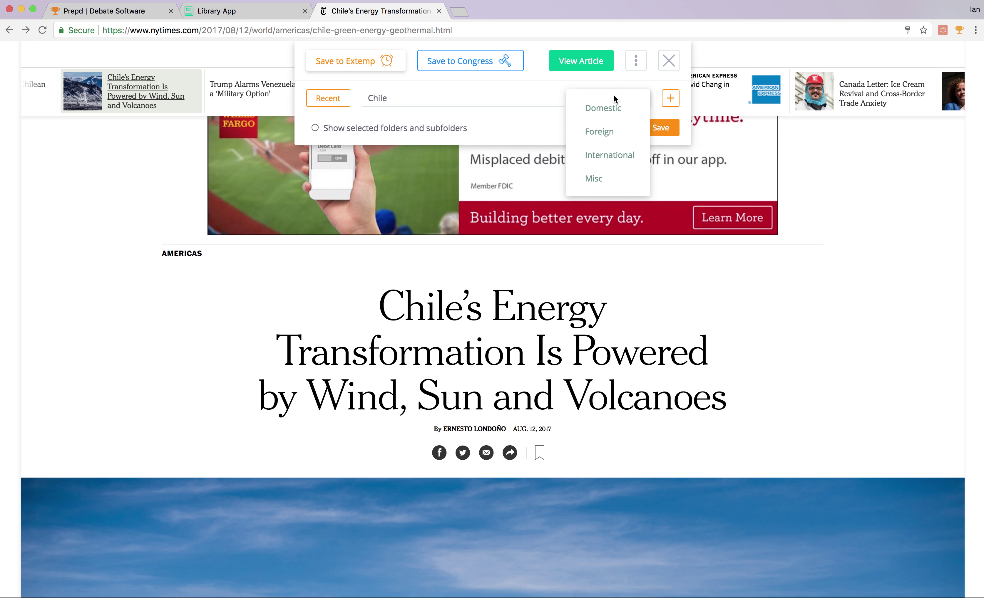
click(600, 132)
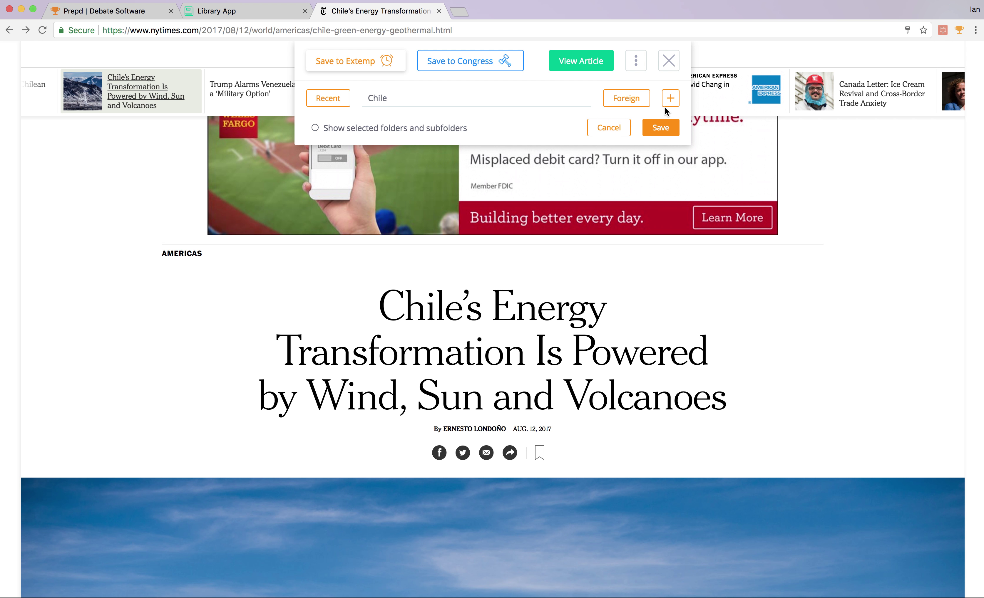
click(670, 98)
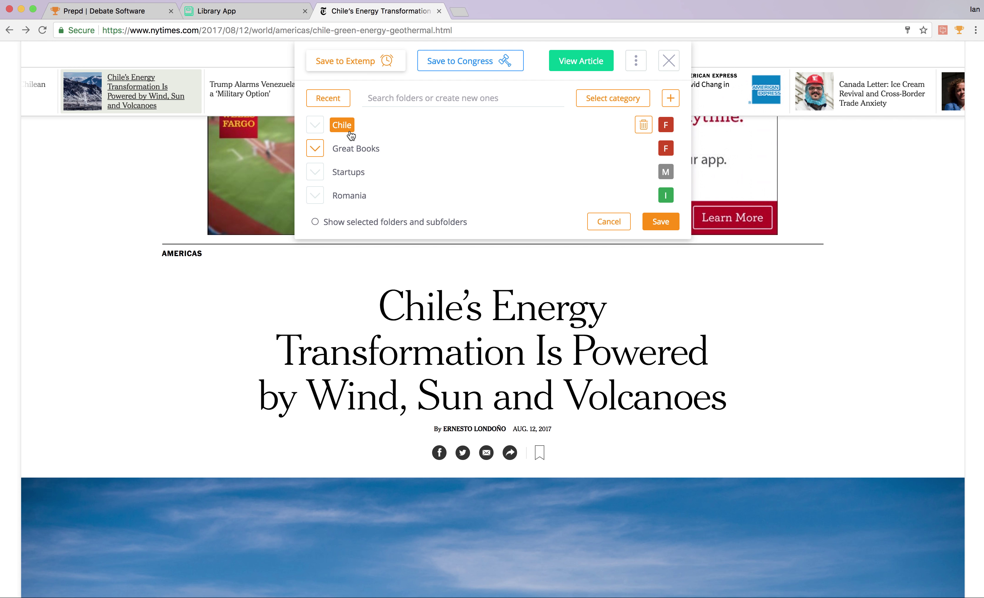
Add a Renewable Energy subfolder under Chile, then delete both it and the Chile folder.
click(318, 129)
click(316, 128)
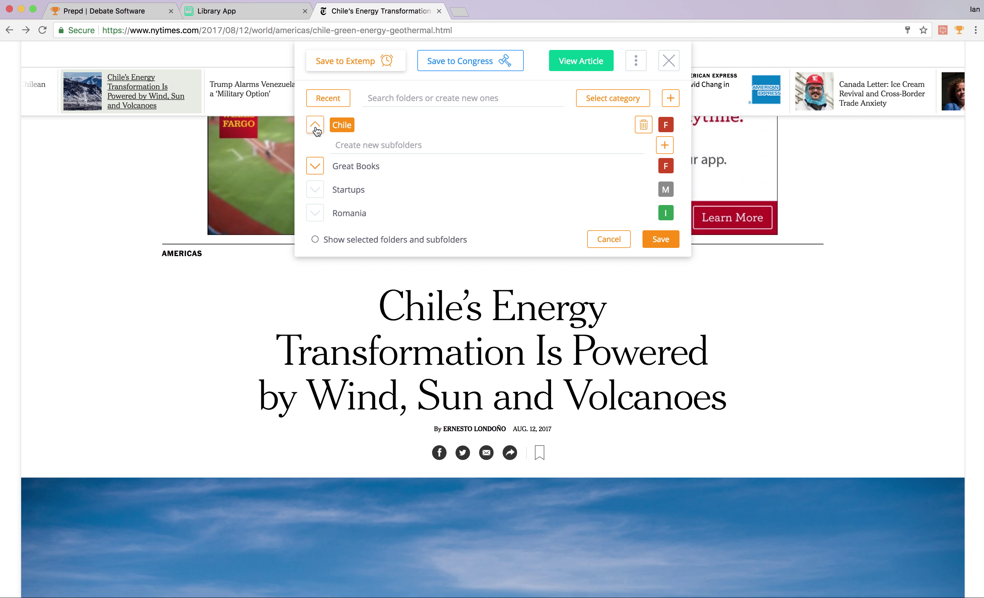
click(364, 146)
text(Energy)
key(BackSpace)
key(BackSpace)
key(BackSpace)
key(BackSpace)
key(BackSpace)
key(BackSpace)
text(Renewabl)
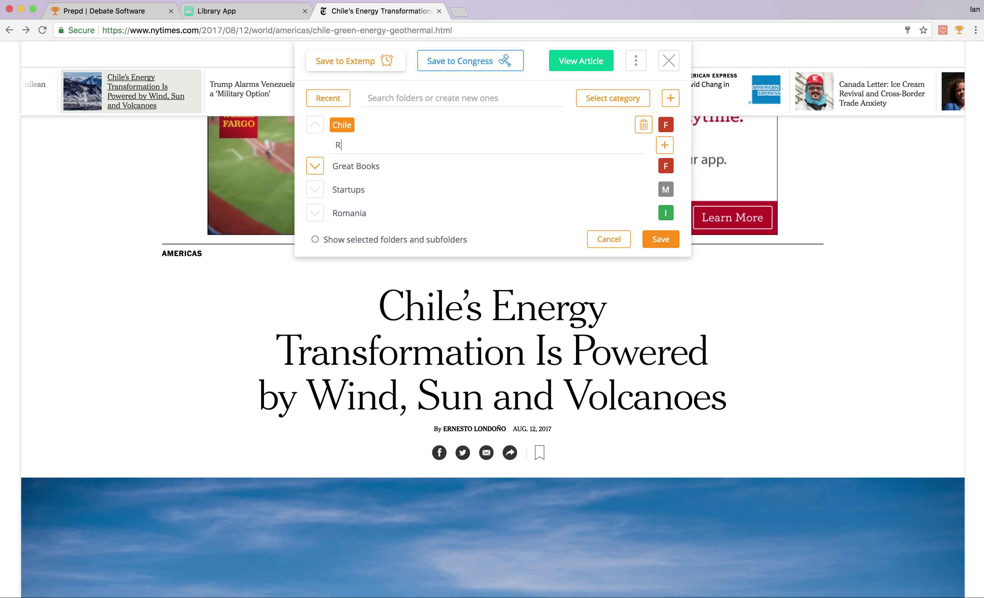
text(e Energy)
click(664, 145)
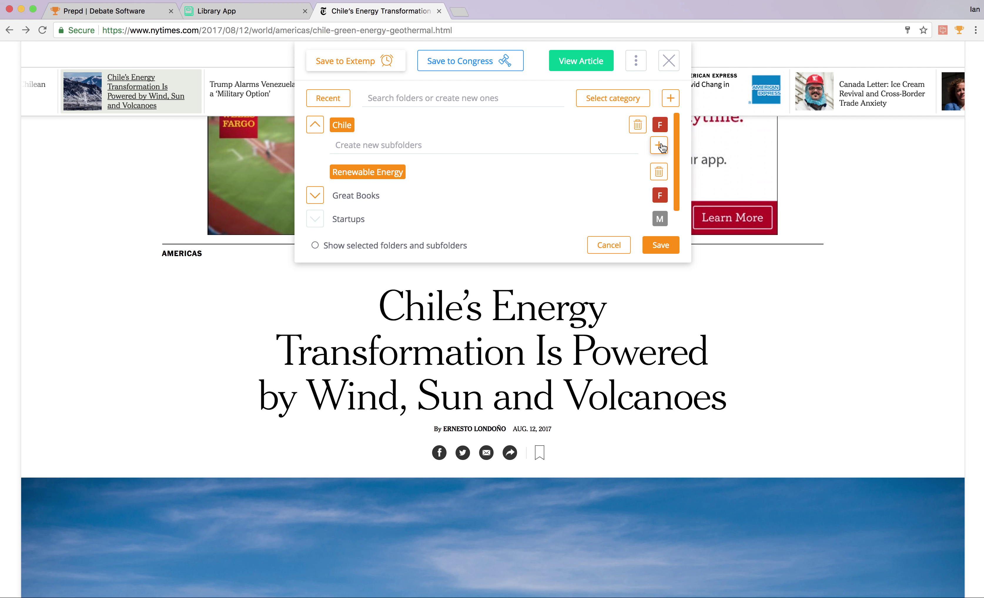
click(663, 175)
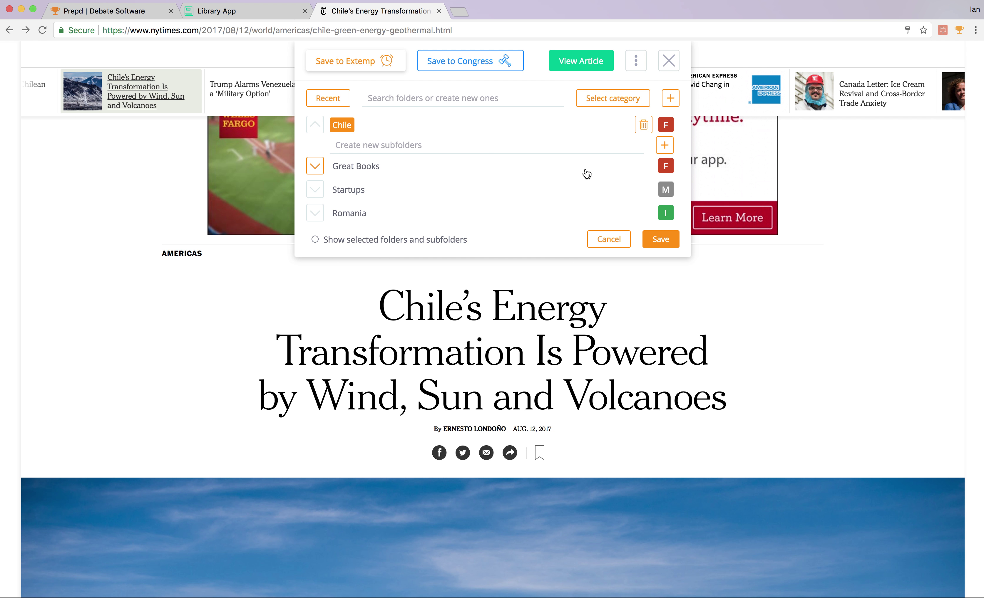
click(643, 125)
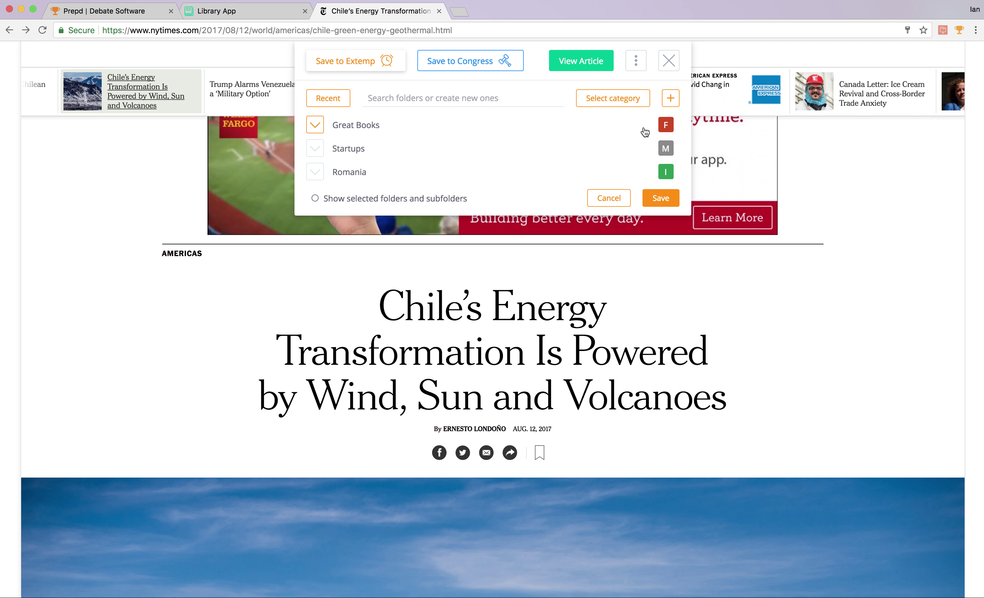
Recreate the Chile Extemp folder in the Foreign category.
click(492, 97)
text(Chile)
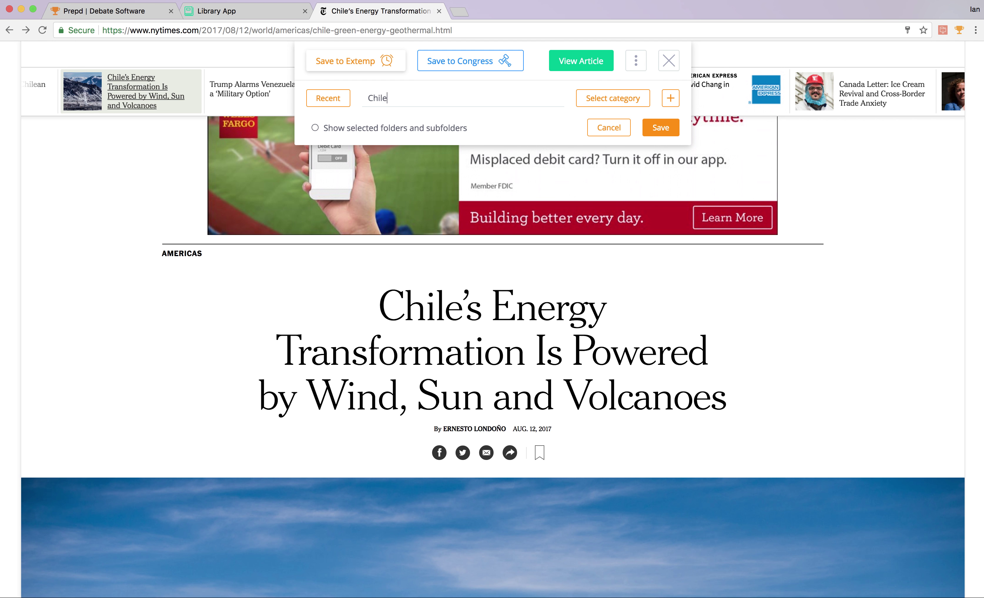
click(620, 98)
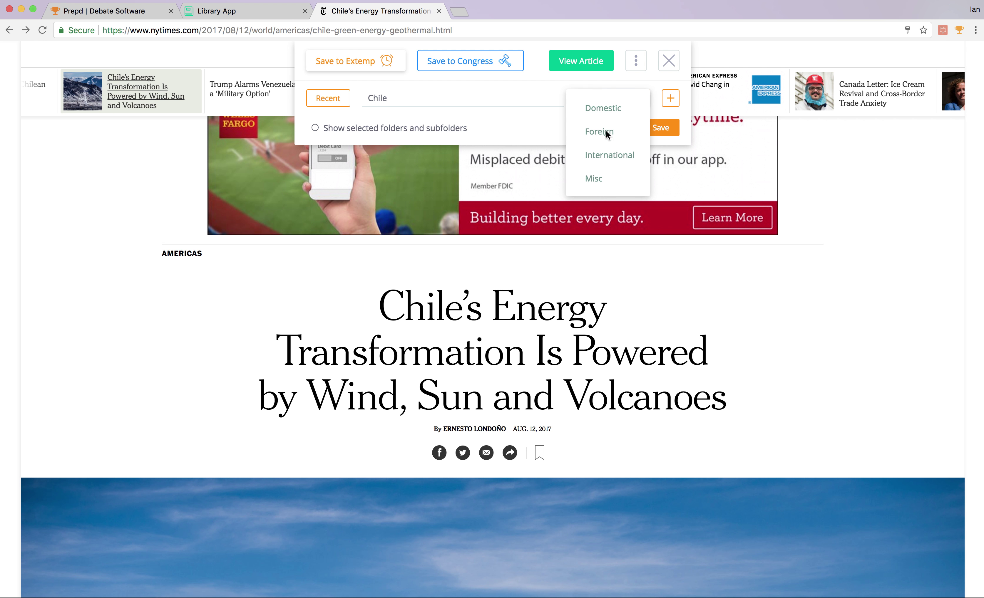
click(607, 156)
click(636, 99)
click(626, 134)
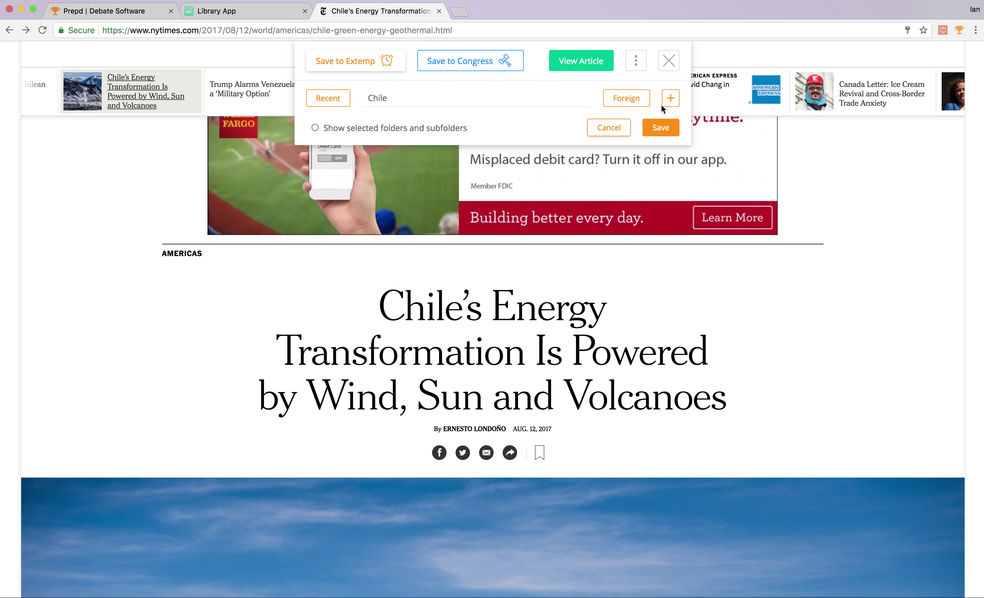
click(670, 98)
Add a Renewable Energy subfolder under Chile and save the article to Extemp.
click(314, 125)
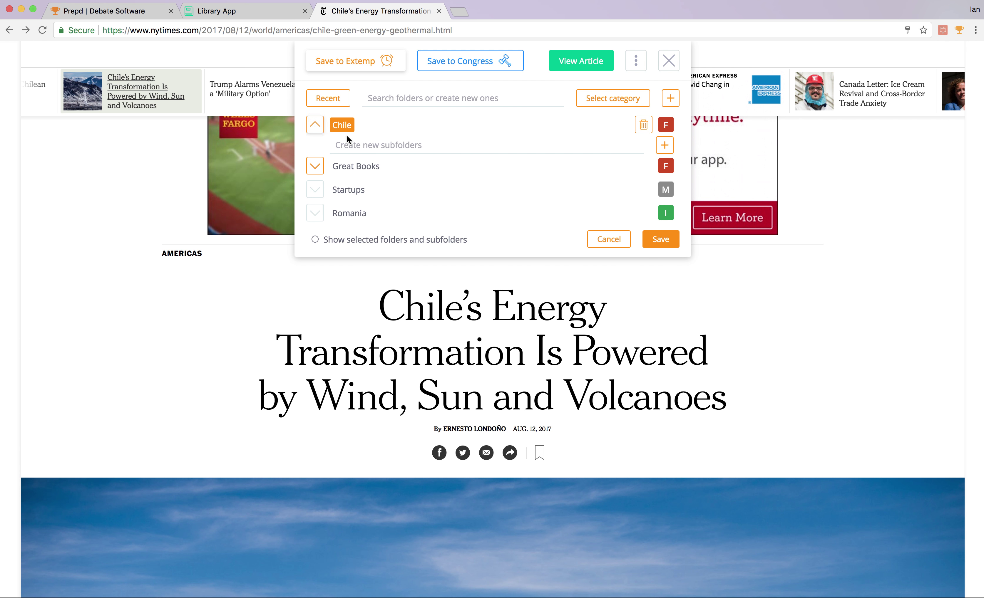
text(Renewable Energy)
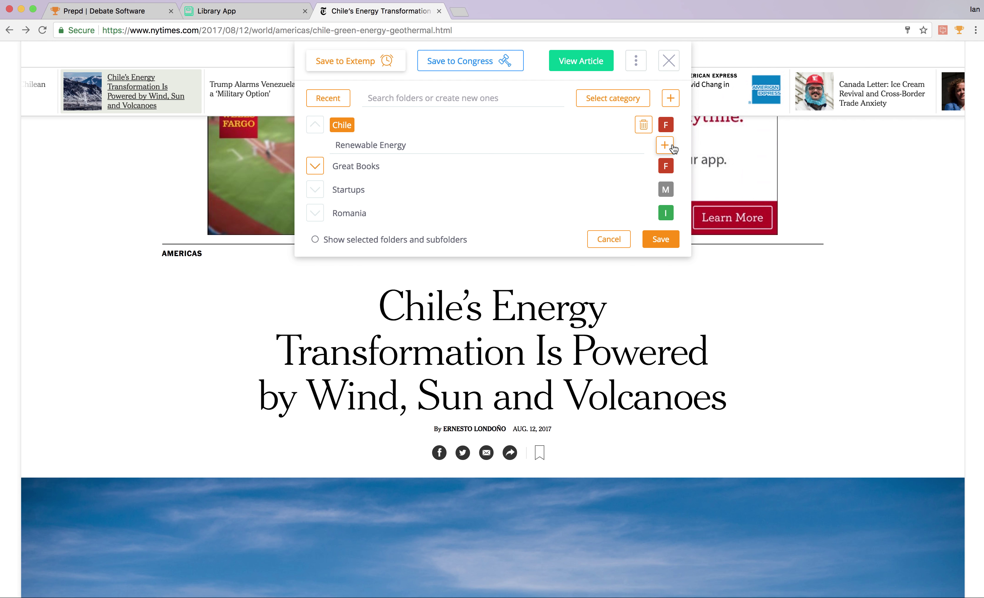
click(668, 146)
click(663, 248)
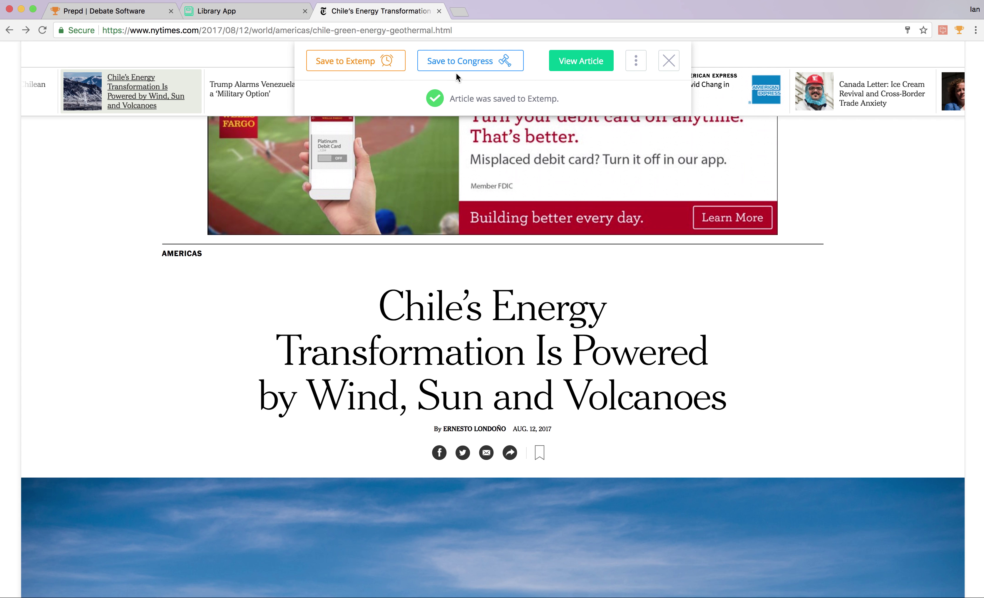
Reopen the Extemp folders, check that Chile shows as selected, then cancel the repeat save.
click(370, 67)
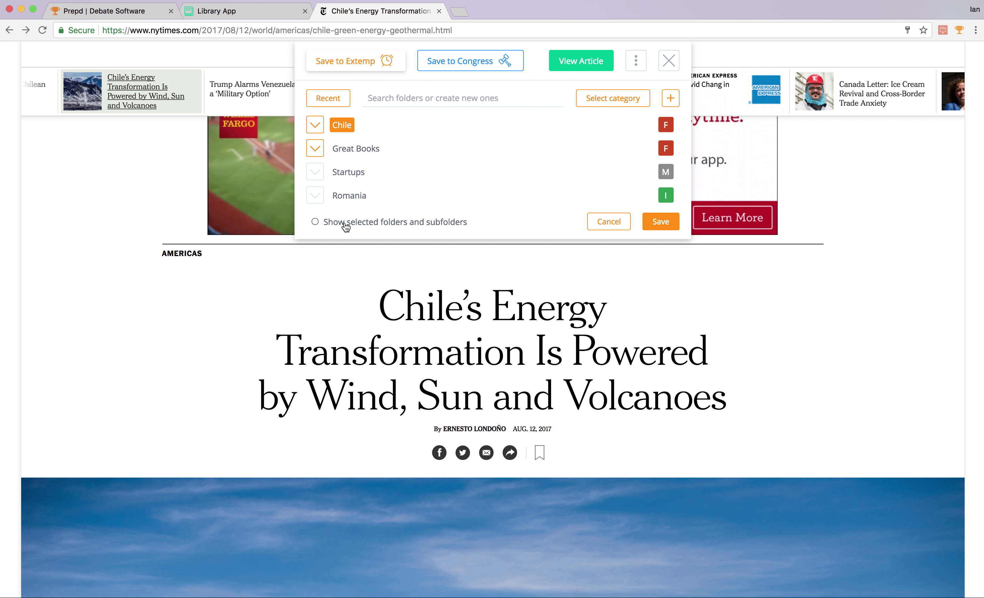
click(346, 223)
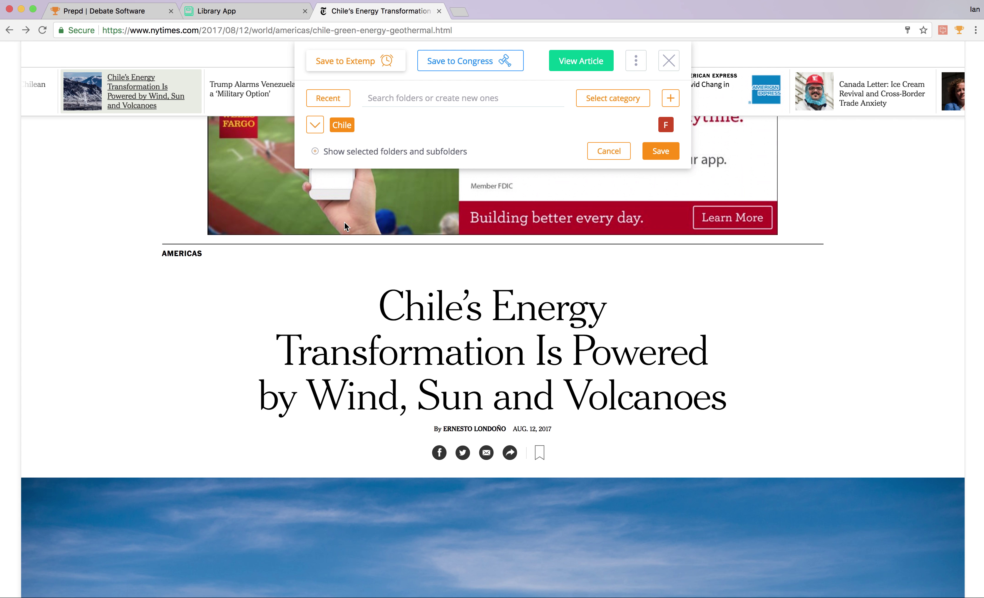
click(342, 155)
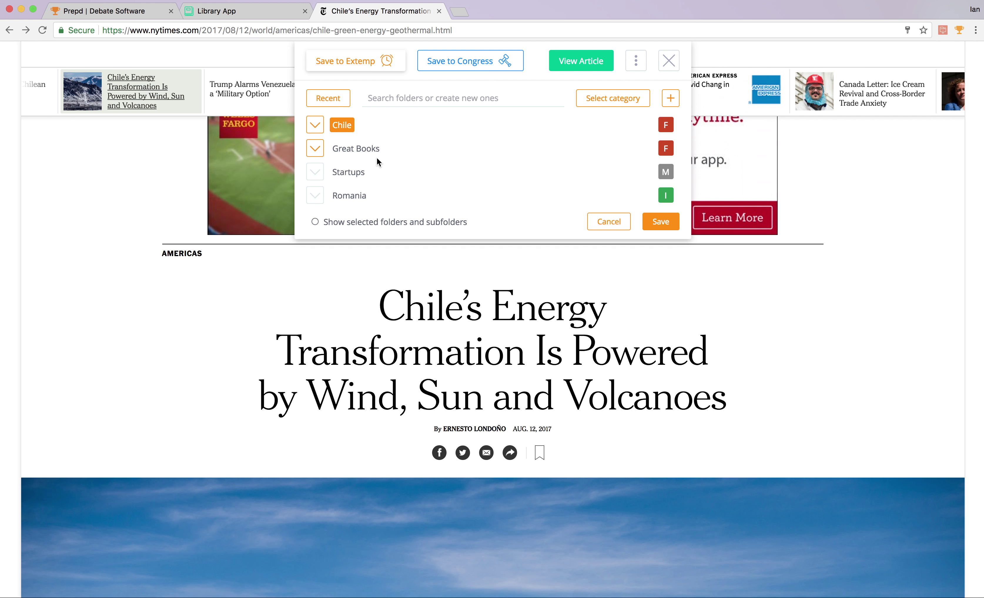
click(606, 225)
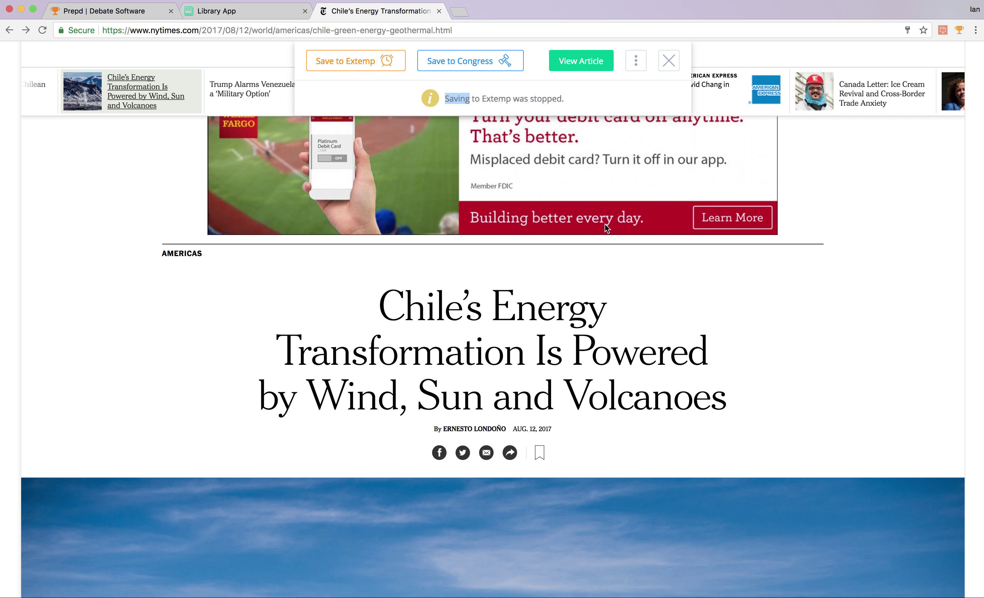
Search the Congress dockets for Energy, Renewable and Climate, then clear the search to list all dockets.
click(464, 71)
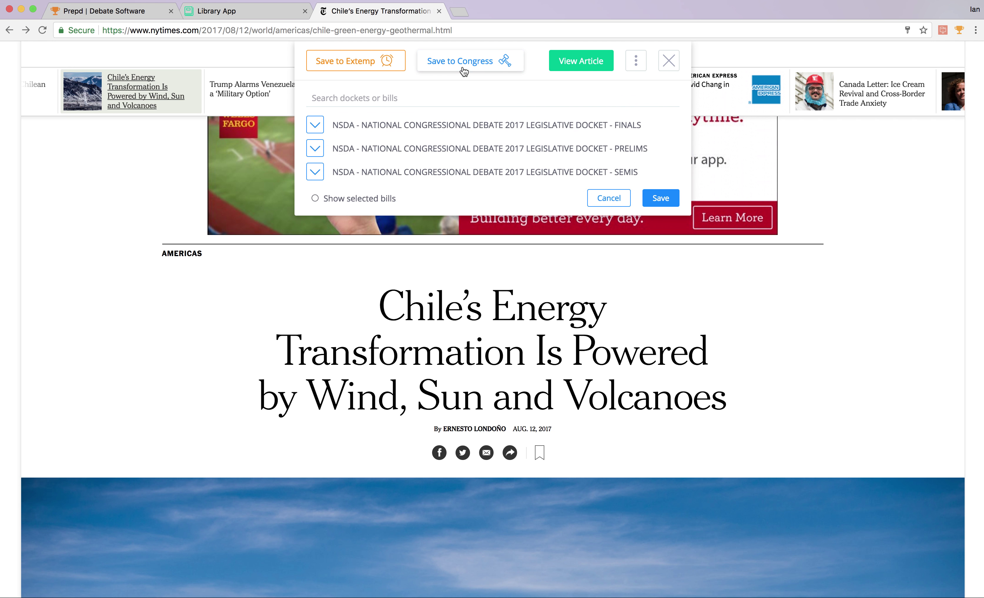
click(398, 95)
text(Energy)
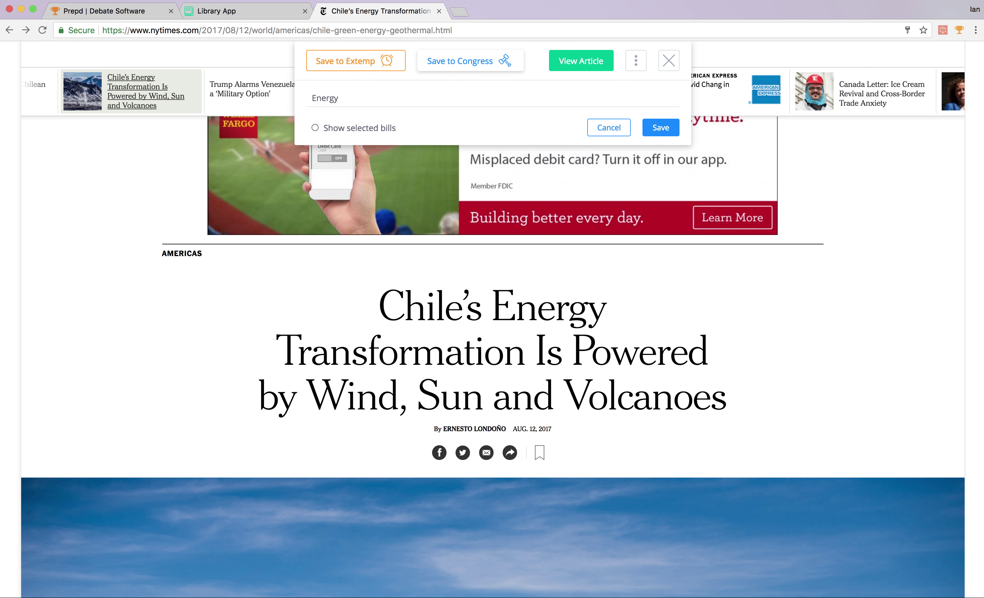
key(BackSpace)
key(BackSpace)
key(BackSpace)
text(Renewab)
key(BackSpace)
key(BackSpace)
key(BackSpace)
key(BackSpace)
key(BackSpace)
key(BackSpace)
text(Cli)
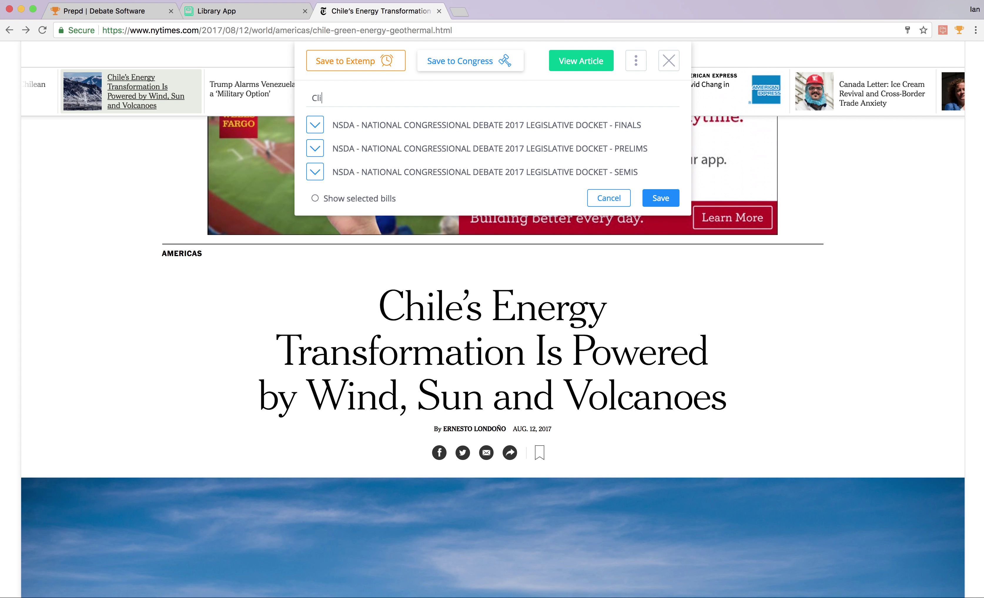
text(mate)
key(BackSpace)
key(BackSpace)
key(BackSpace)
Expand FINALS and PRELIMS and save the article to bill P-14, A Bill to Invest in India's Economy.
scroll(347, 135, down, 1)
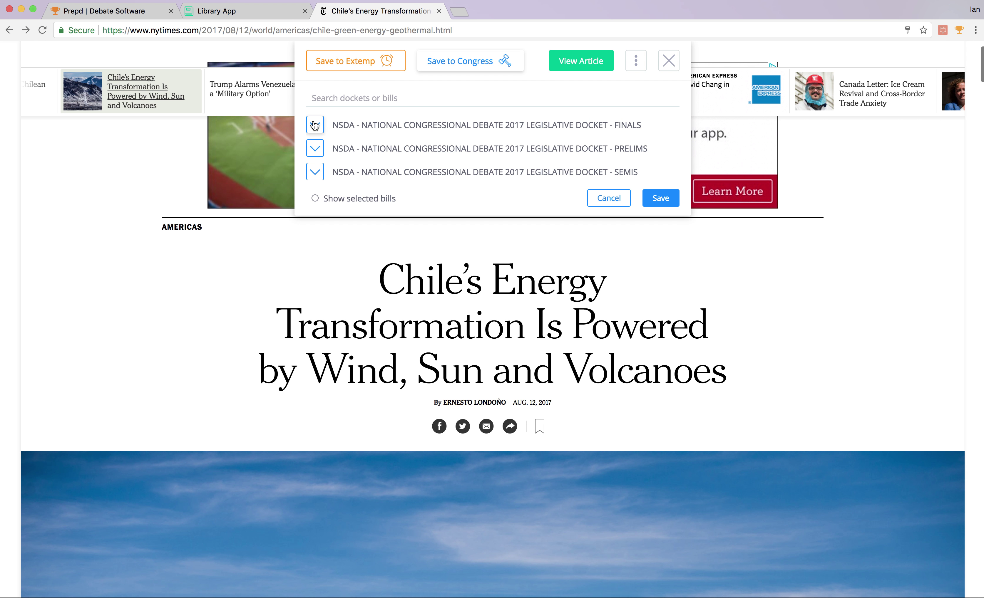
click(315, 125)
scroll(417, 138, down, 2)
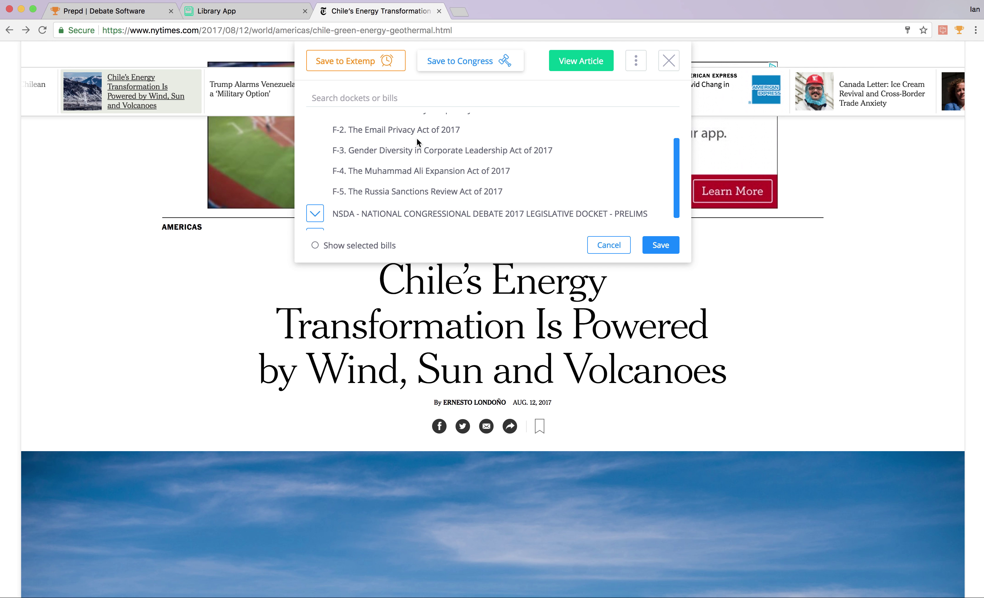
scroll(417, 137, up, 2)
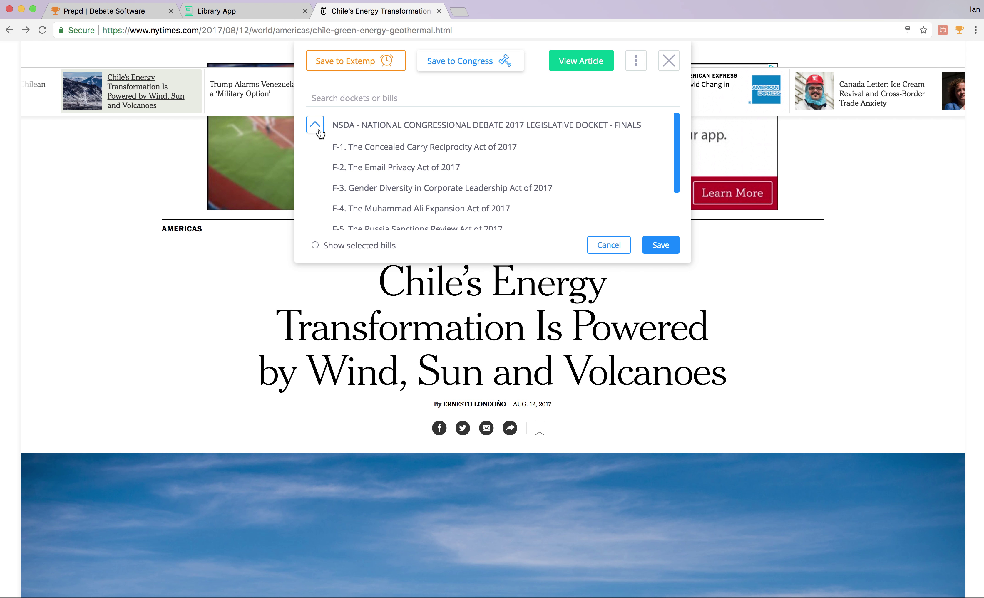
scroll(320, 136, down, 2)
click(317, 195)
scroll(391, 193, down, 1)
scroll(391, 193, down, 5)
scroll(390, 192, down, 6)
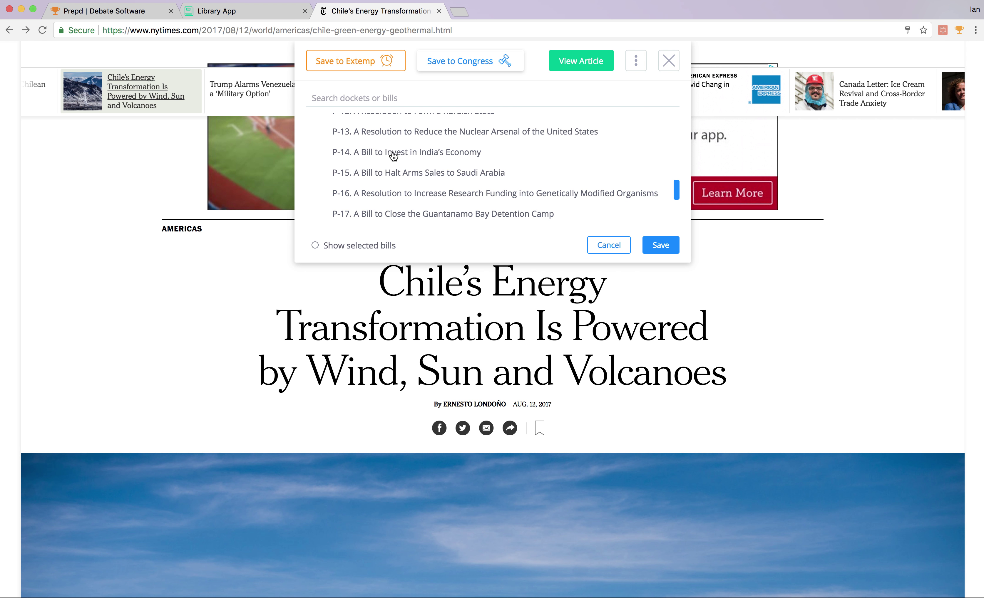
scroll(393, 156, up, 1)
click(408, 179)
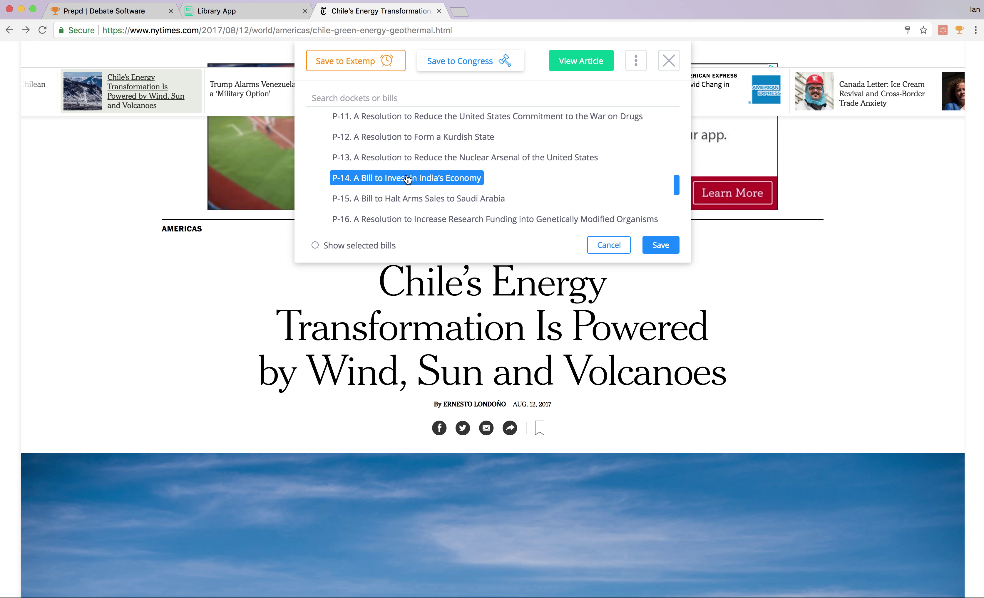
scroll(578, 186, up, 1)
scroll(578, 186, down, 6)
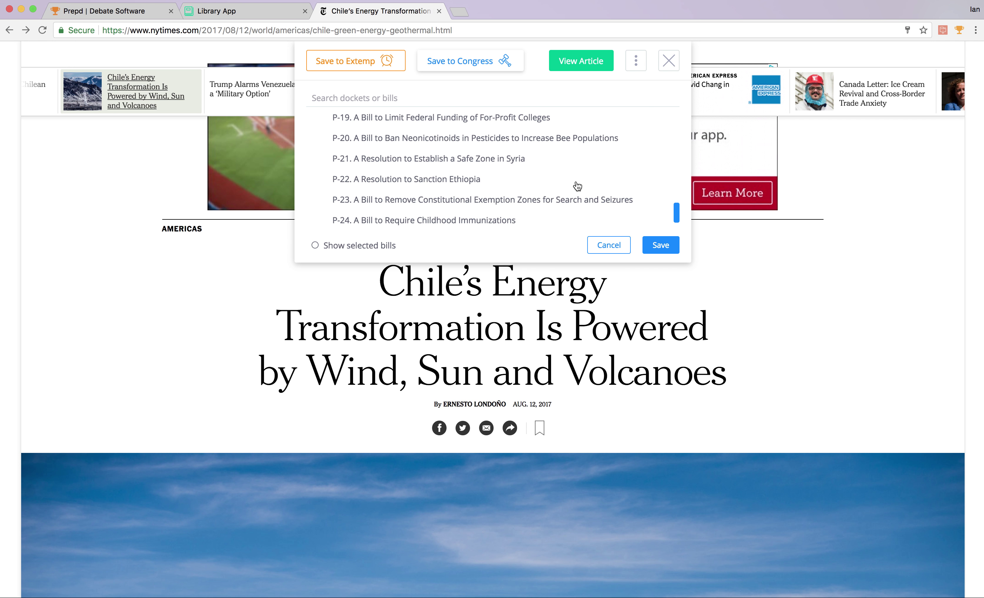
scroll(577, 186, up, 10)
click(656, 243)
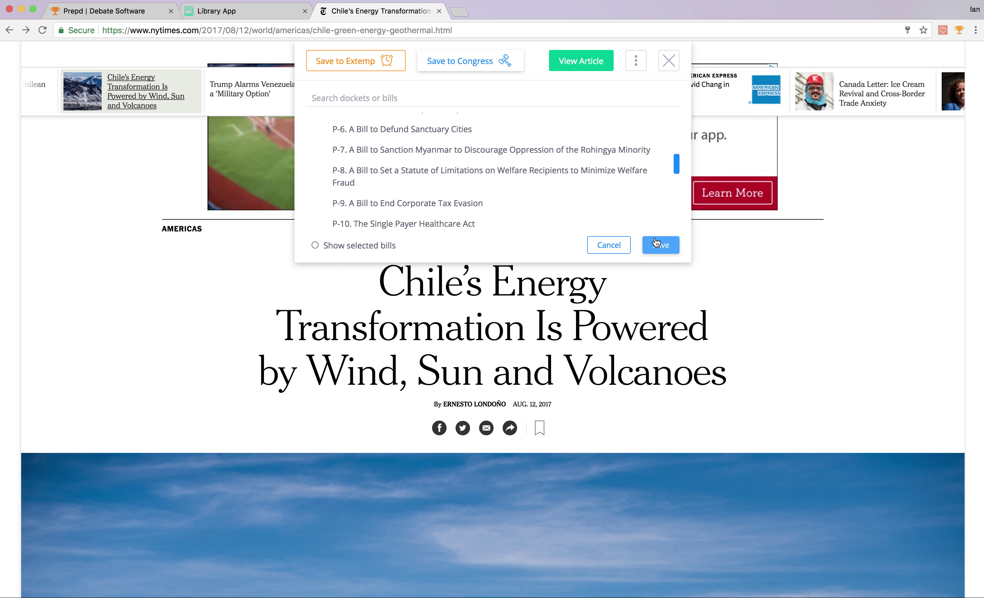
Save the Chile energy article to Congress under a bill from the expanded FINALS docket.
click(359, 61)
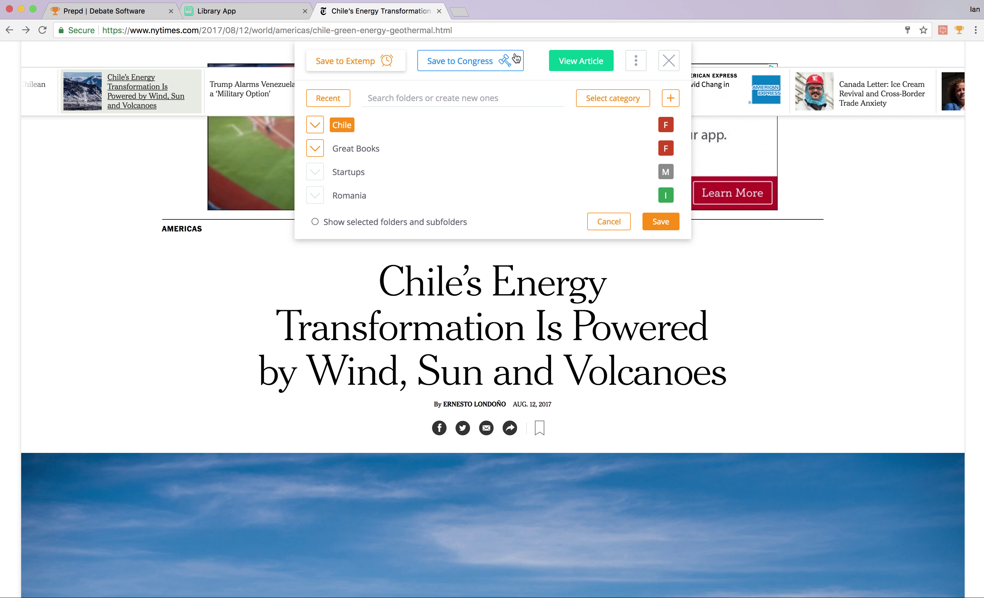
click(506, 63)
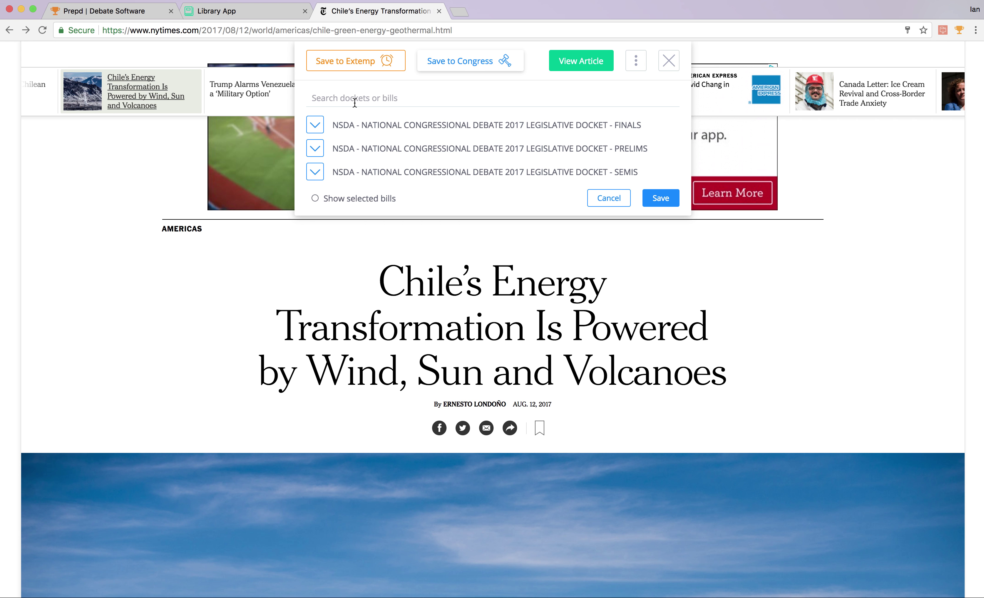
click(315, 126)
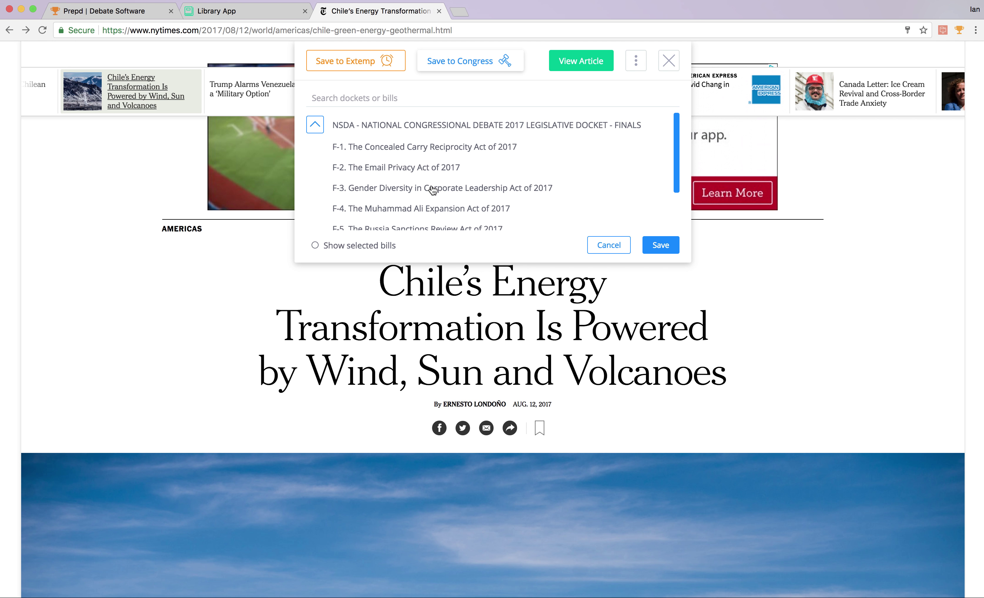
click(420, 174)
click(661, 245)
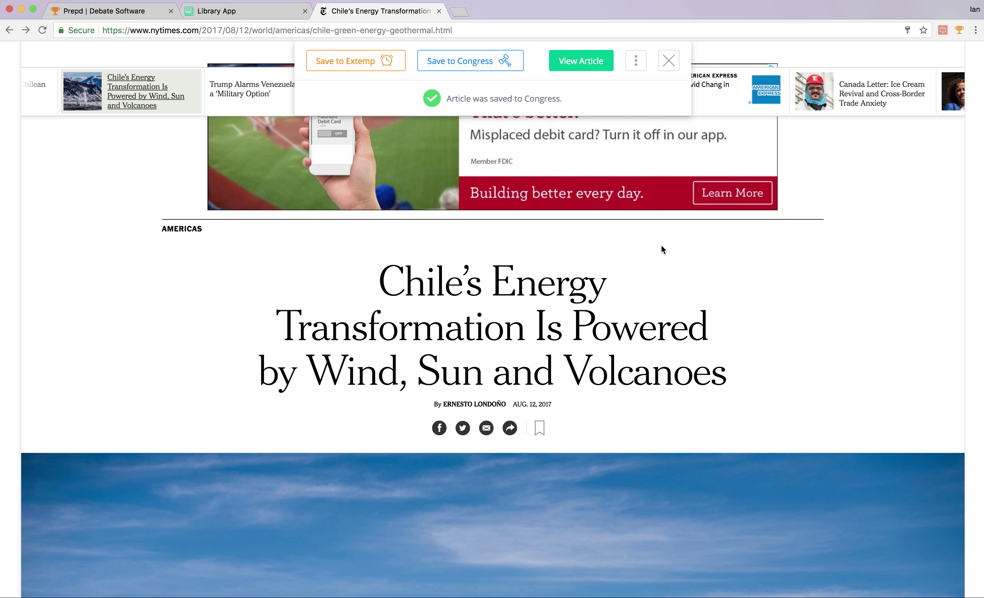
Check the Fast Catch team and settings options, then view the Chile energy article in the Prepd Library.
click(633, 66)
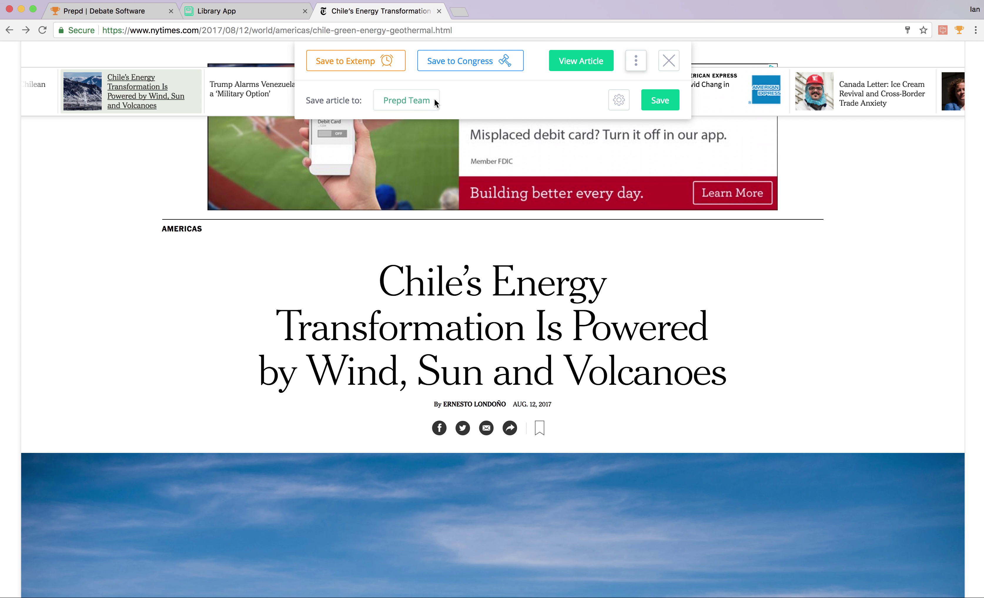
click(618, 99)
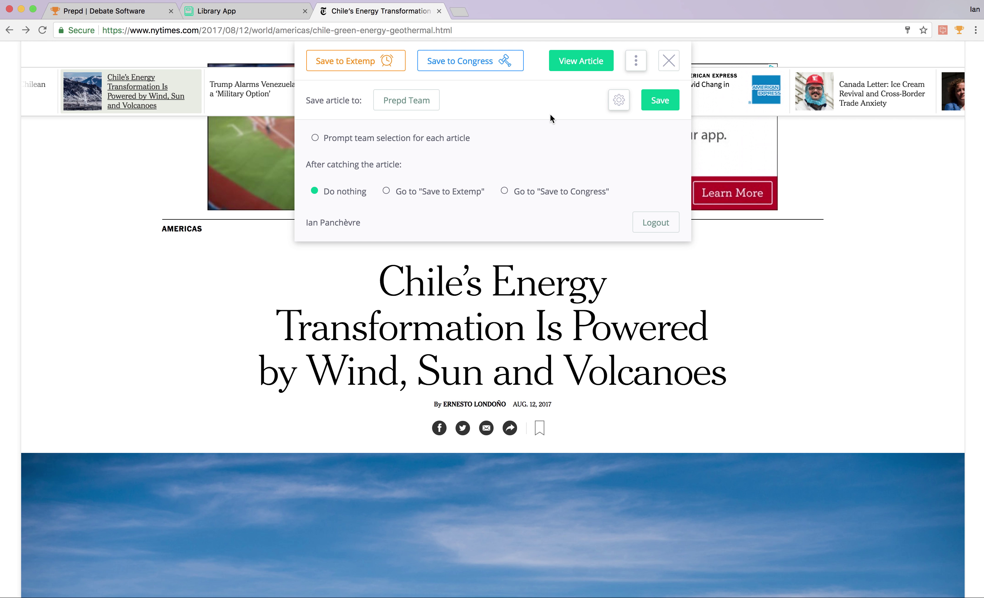
click(580, 65)
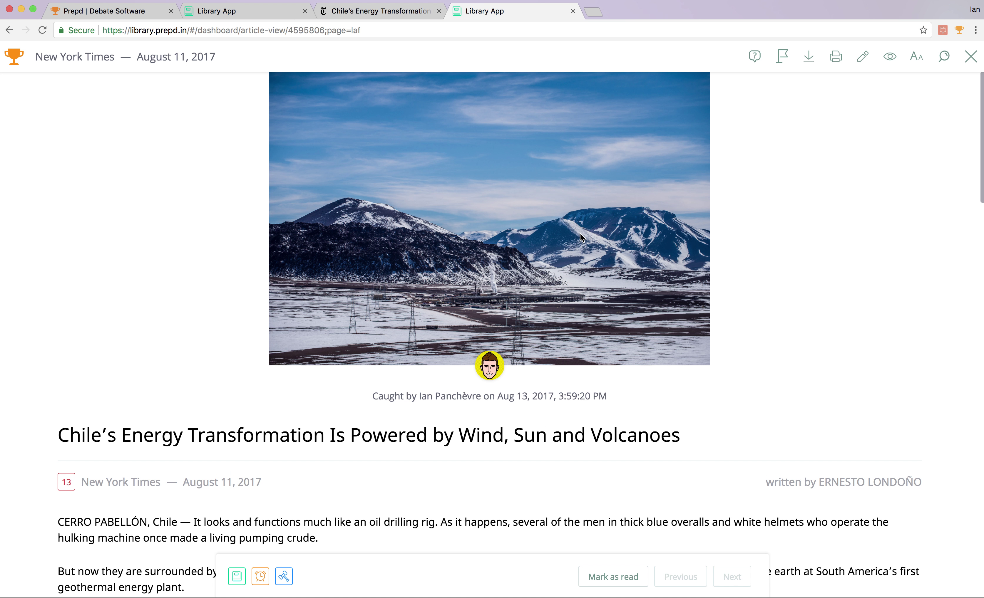
Toggle selected/all folders in Save to Extemp, close it, then close the Library tab to return to NYT.
scroll(579, 233, down, 10)
scroll(580, 233, up, 10)
click(260, 578)
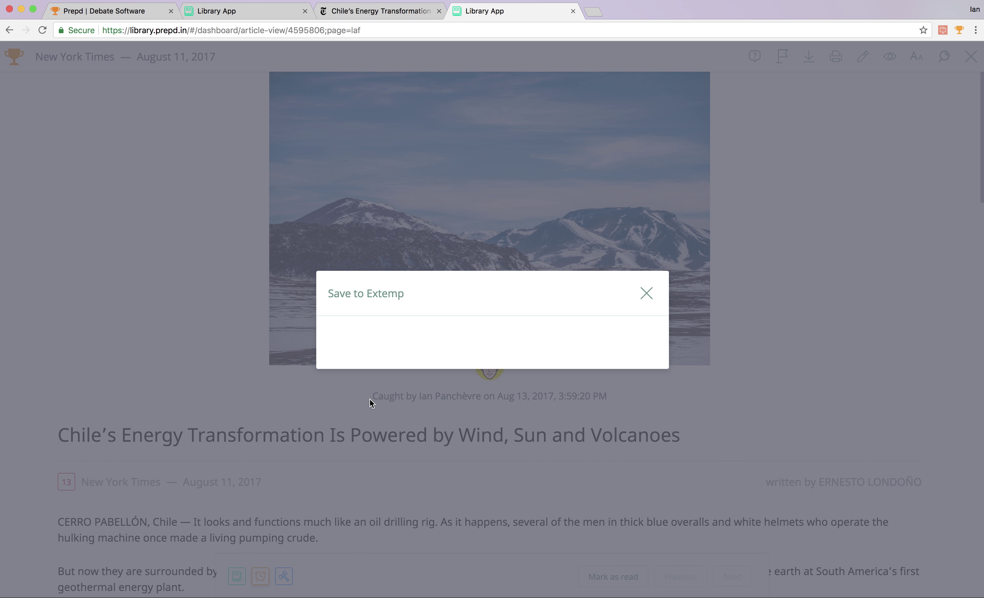
click(358, 417)
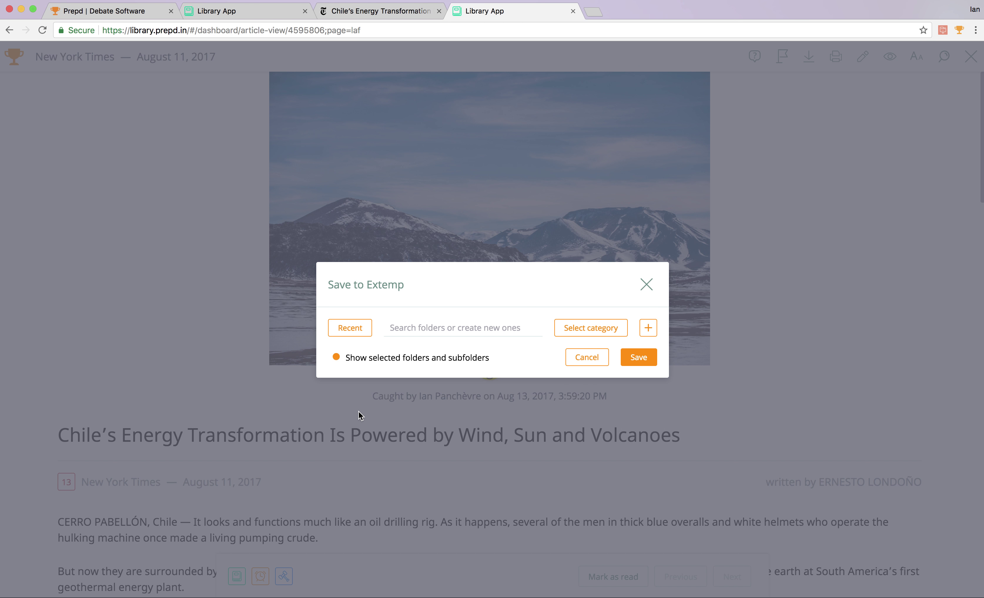
click(362, 360)
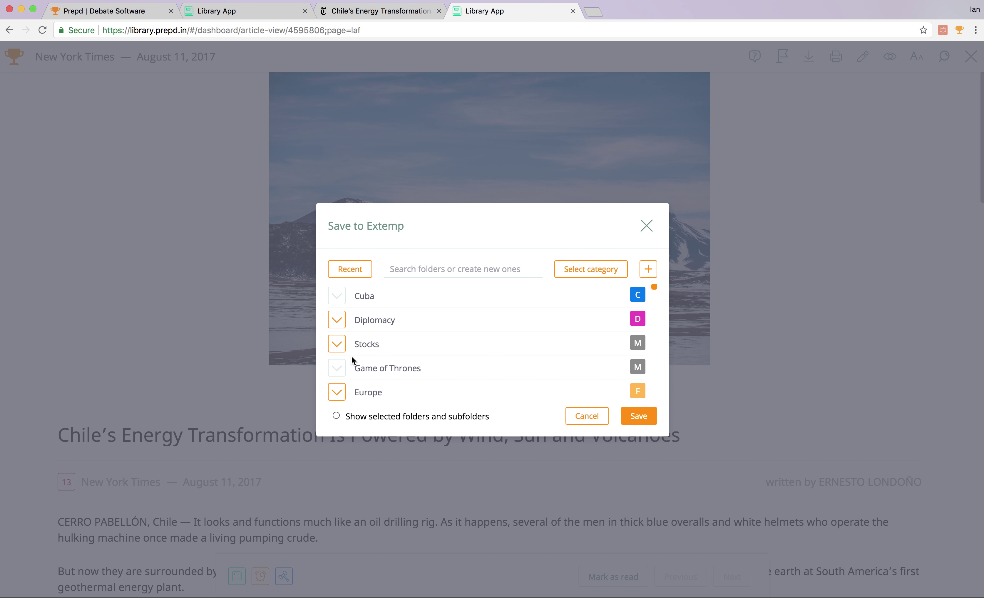
click(641, 227)
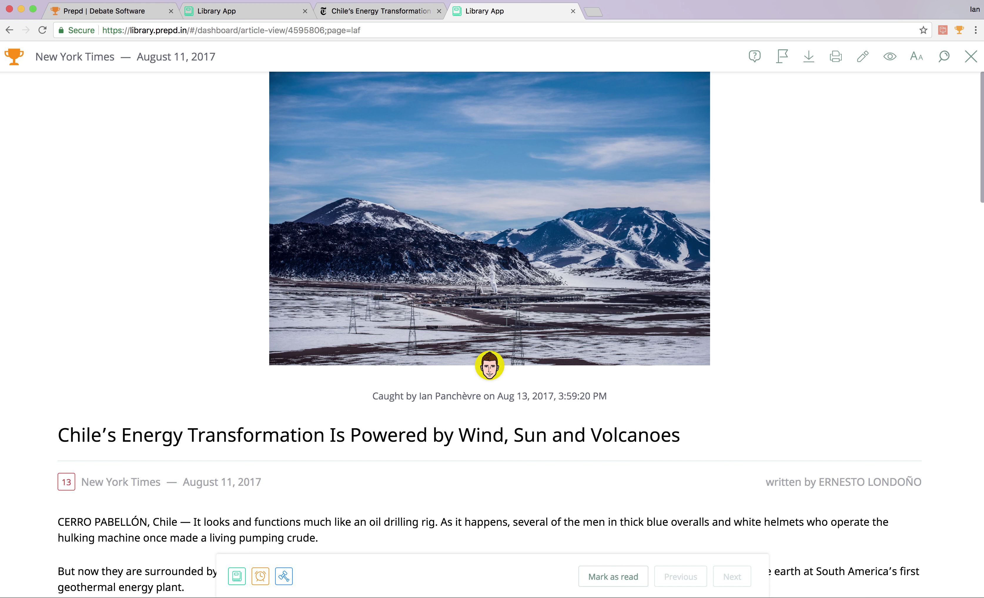
click(572, 11)
click(573, 12)
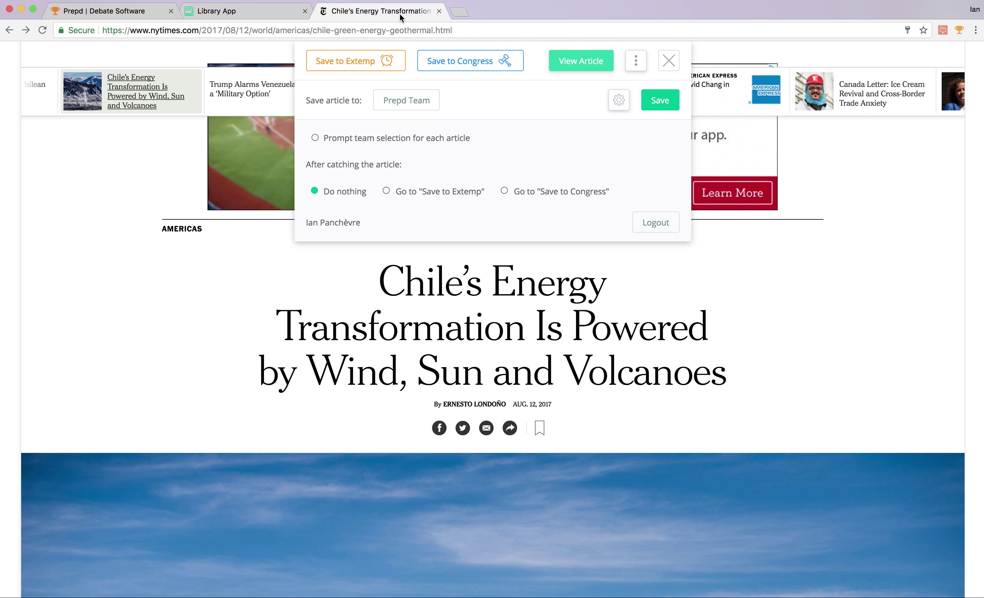
Dismiss Fast Catch and open the NYT article on health attacks on U.S. diplomats in Cuba.
click(668, 60)
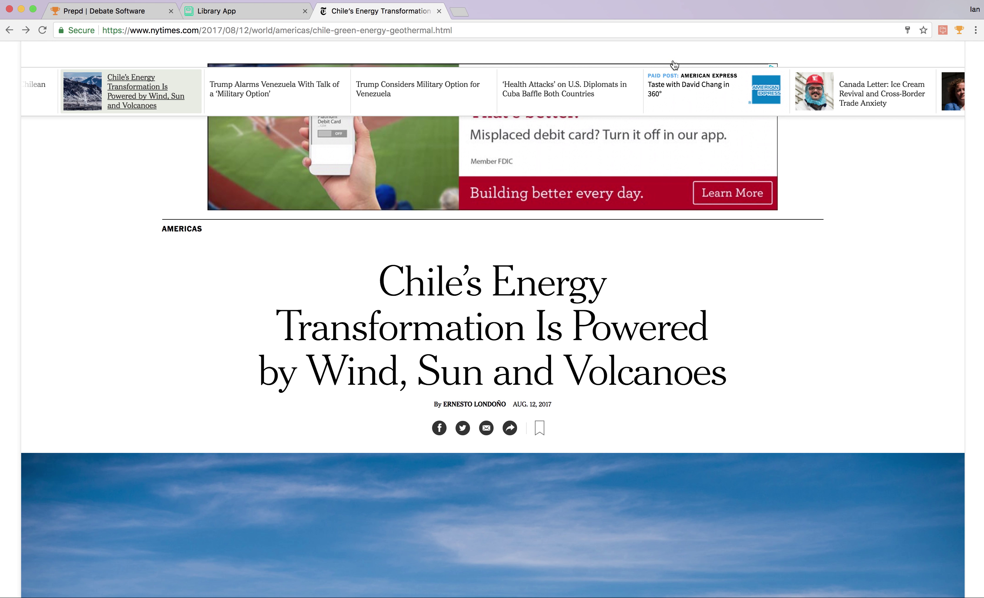
click(561, 93)
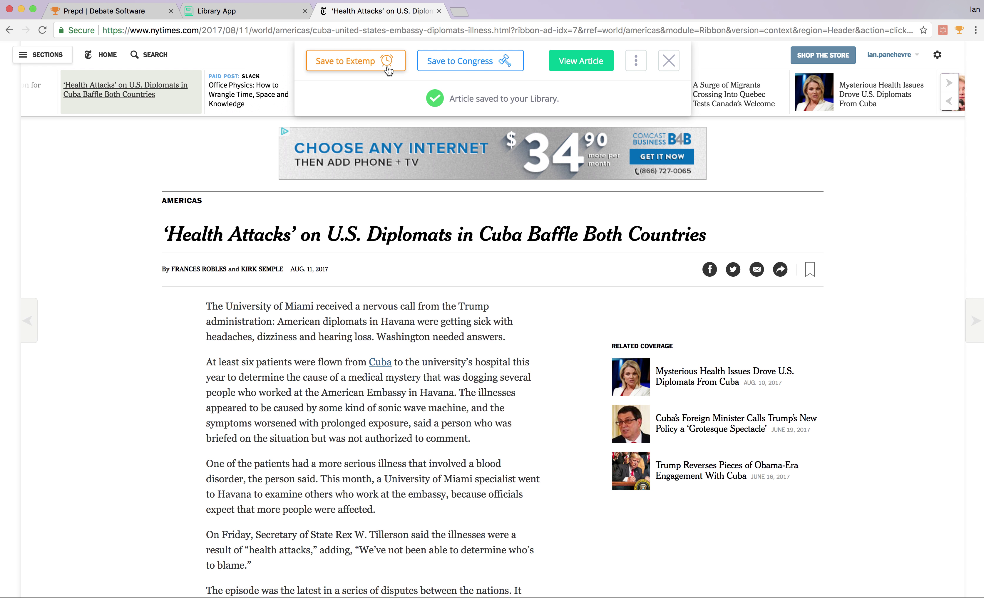
Create a Foreign-category Extemp folder named Cuba and save the Cuba diplomats article into it.
click(388, 68)
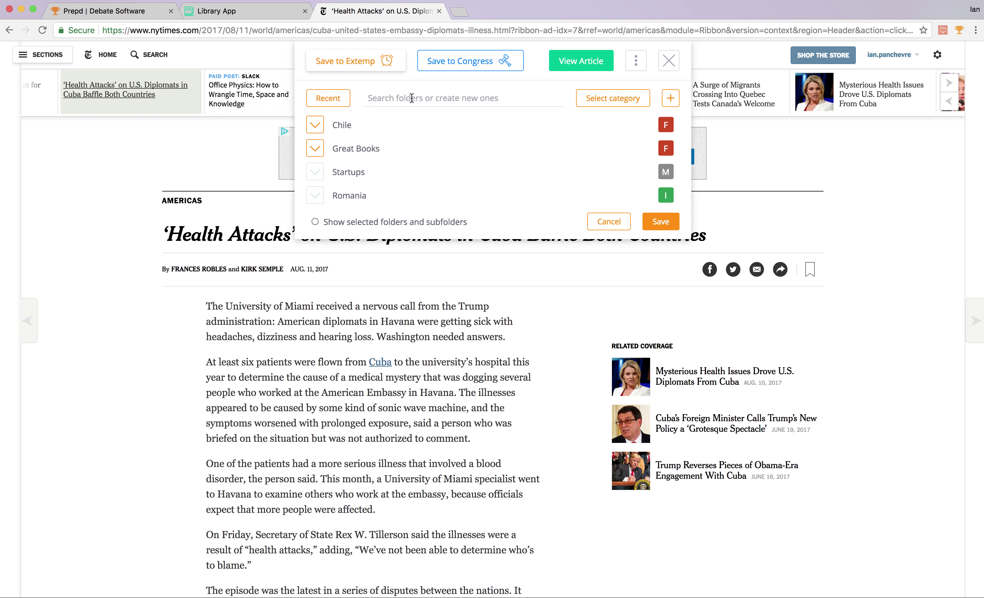
text(Cuba)
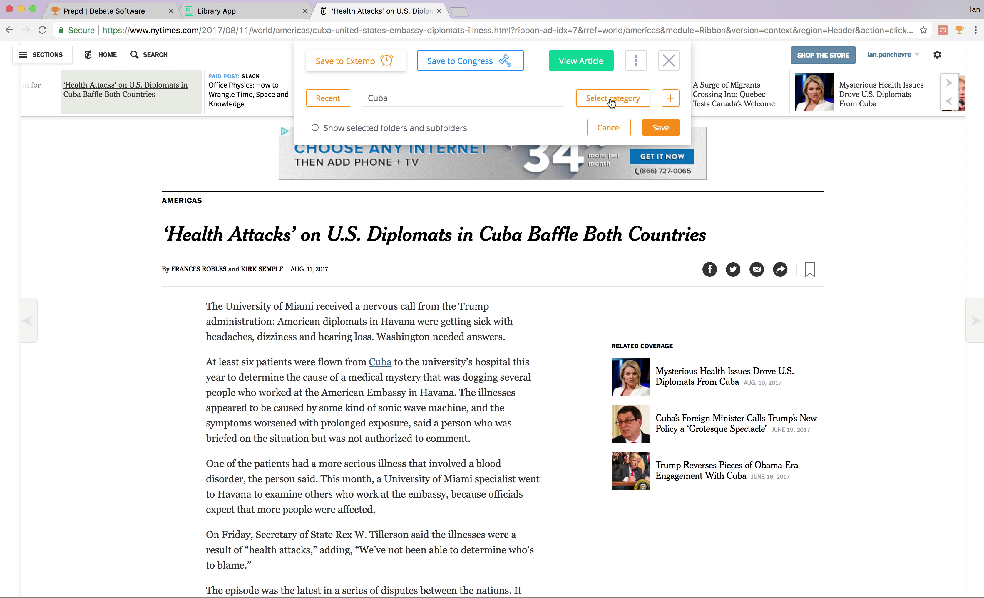
click(597, 96)
click(607, 100)
click(610, 103)
click(609, 131)
click(670, 98)
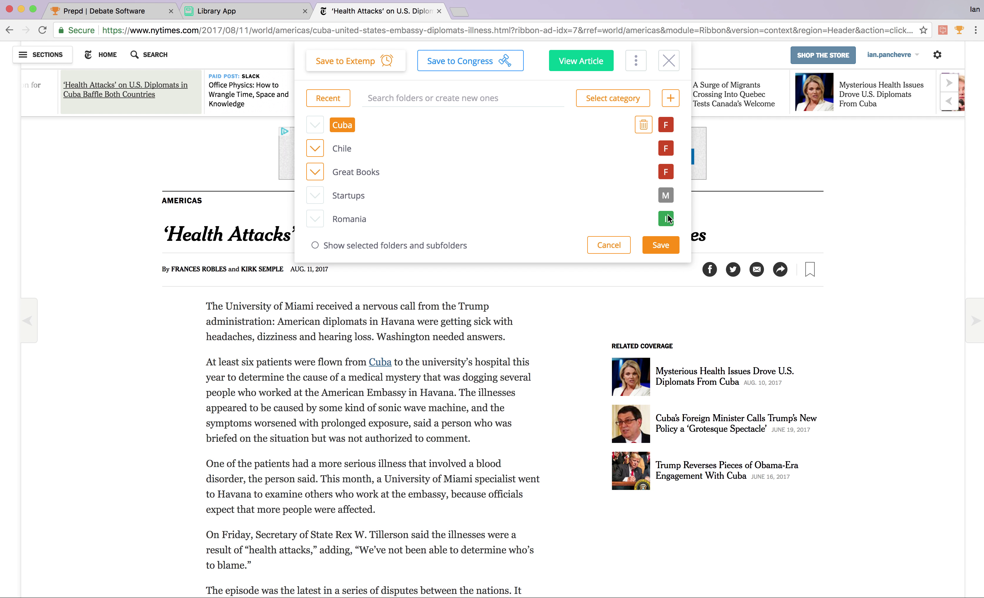
click(662, 251)
click(444, 71)
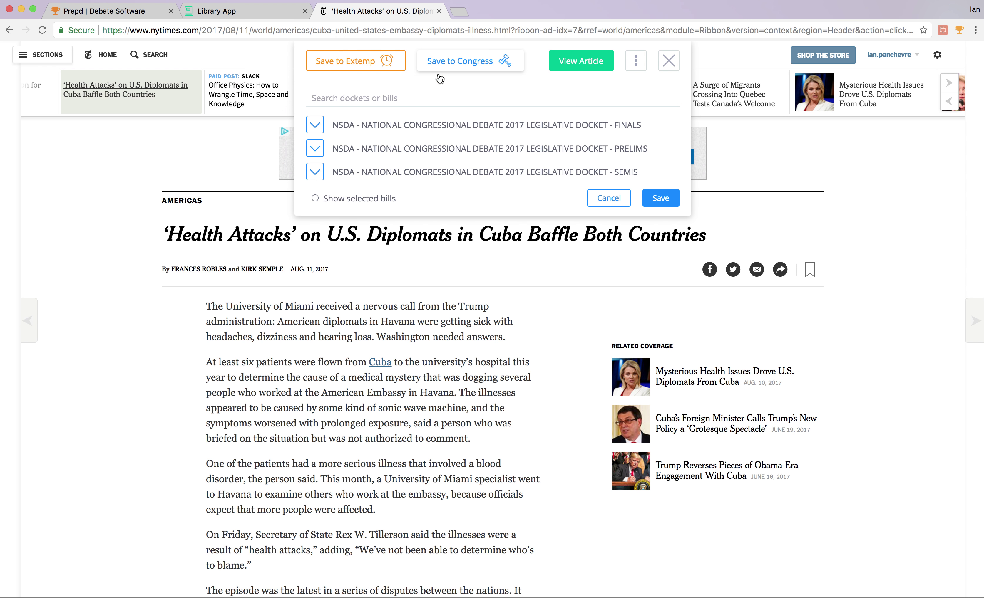
Save the Cuba article under PRELIMS bill P-1 (Hawai'i sovereignty), then switch to the Prepd homepage tab.
text(Cuba)
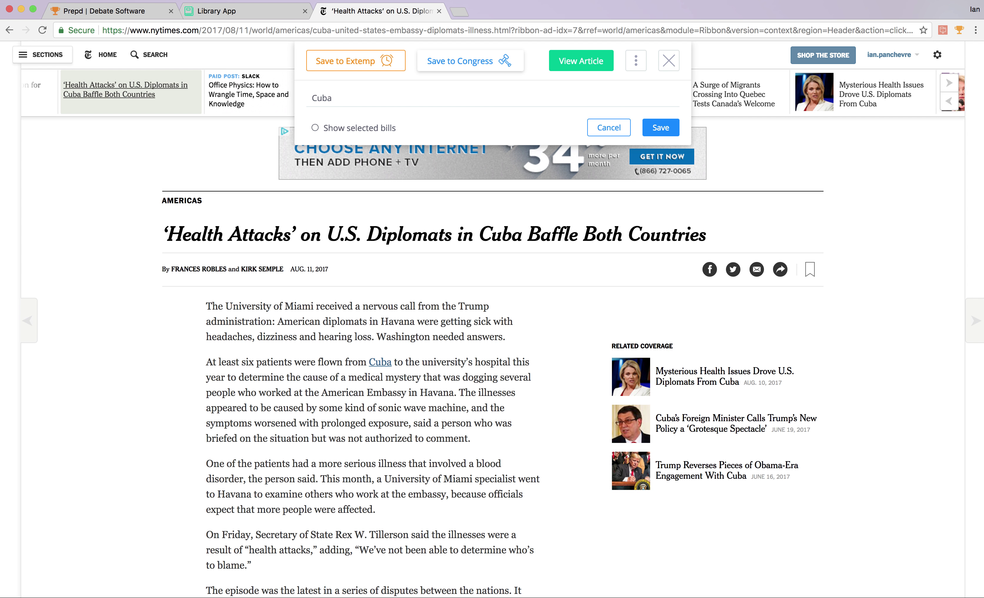
key(BackSpace)
key(BackSpace)
key(BackSpace)
key(BackSpace)
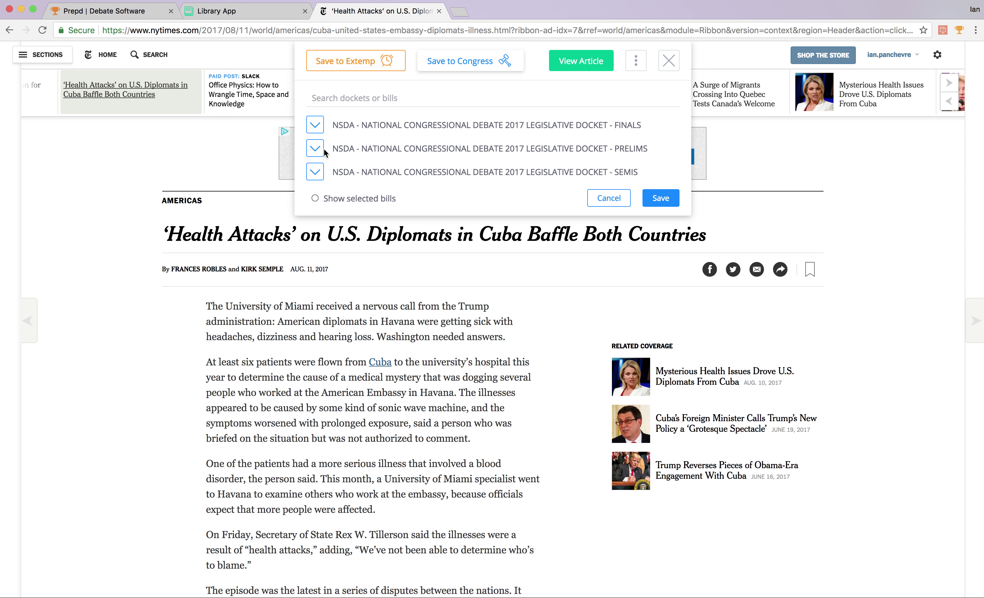
click(315, 148)
click(385, 172)
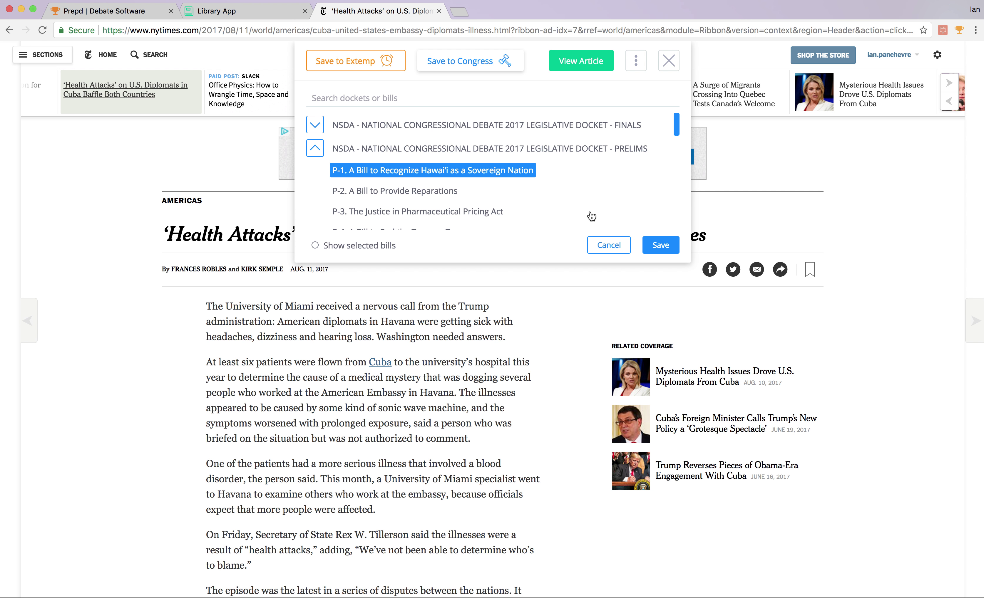
click(668, 246)
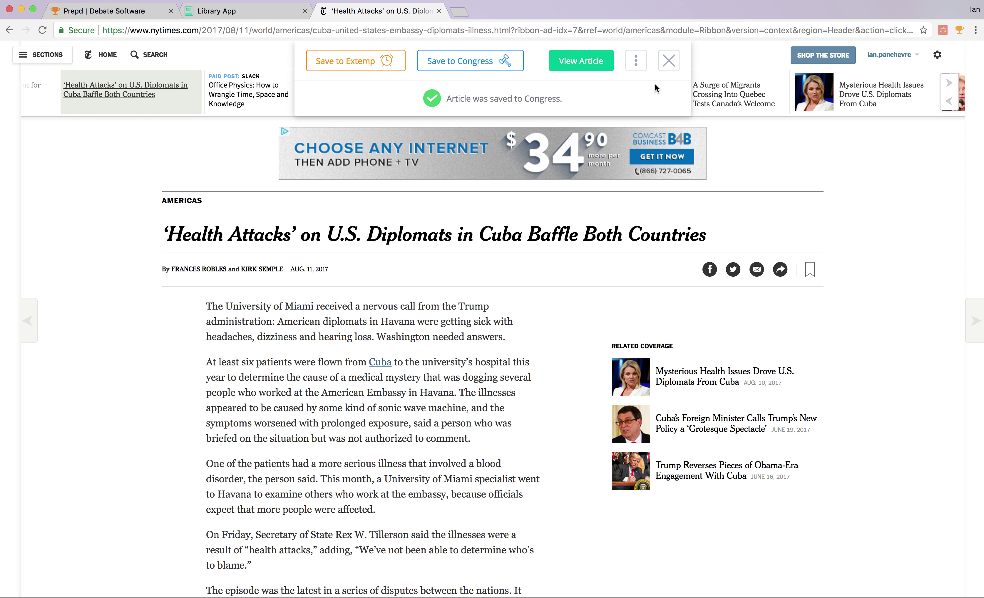
click(677, 69)
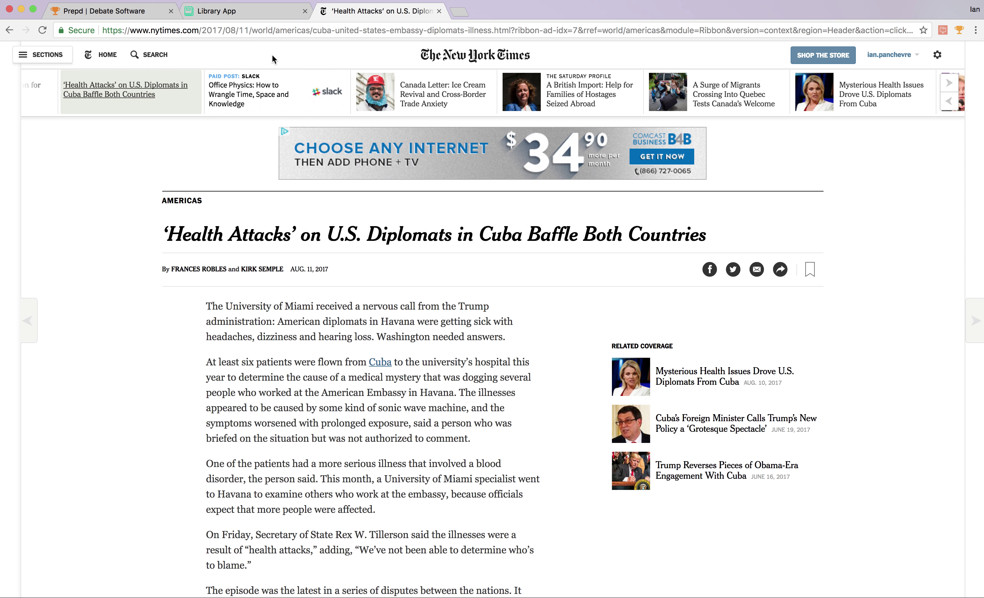
click(145, 17)
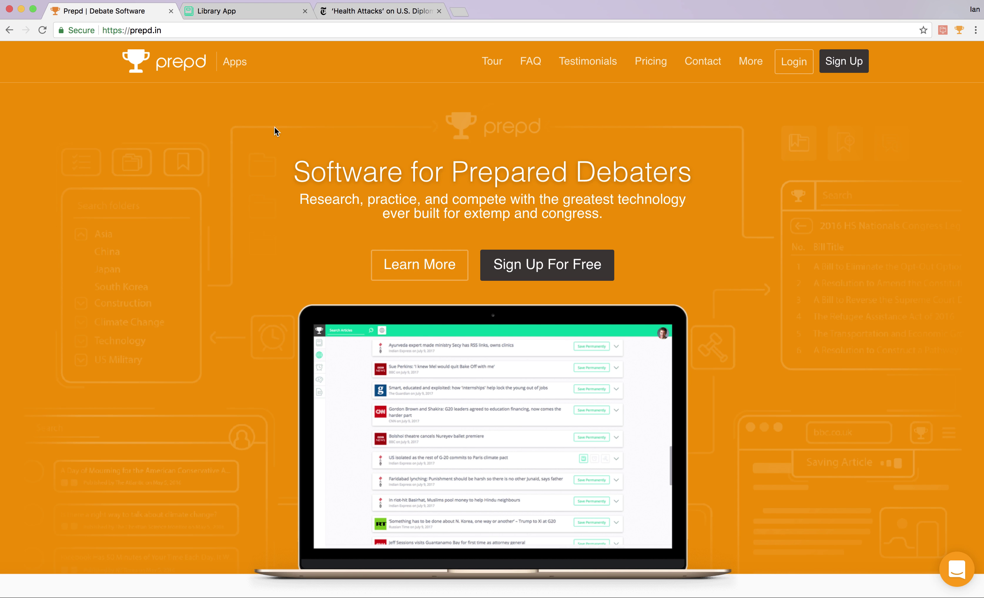